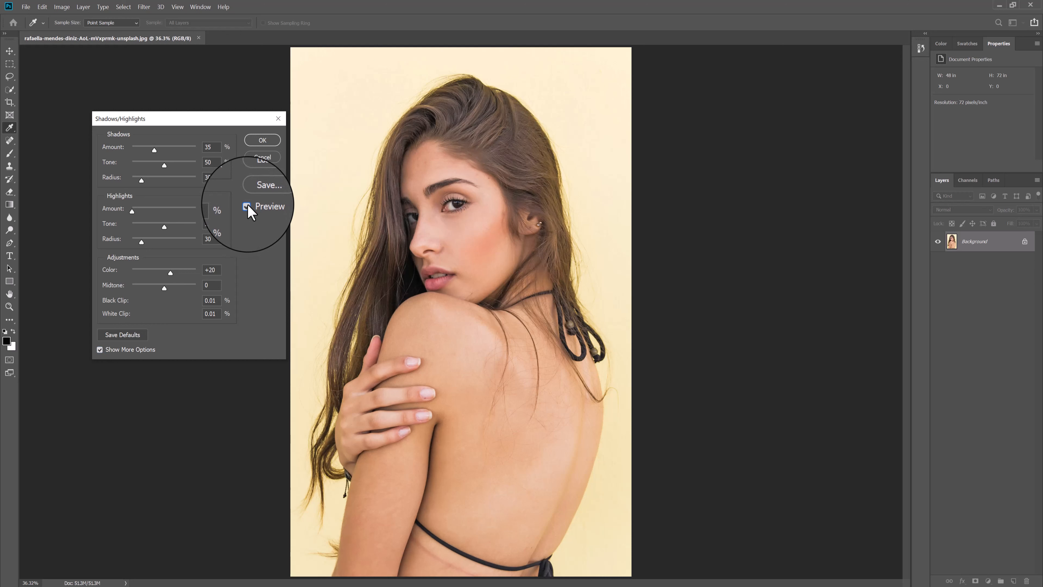
- Apply the Shadows/Highlights adjustment with a shadows amount of 35% and switch to the Rectangular Marquee tool
click(254, 142)
key(m)
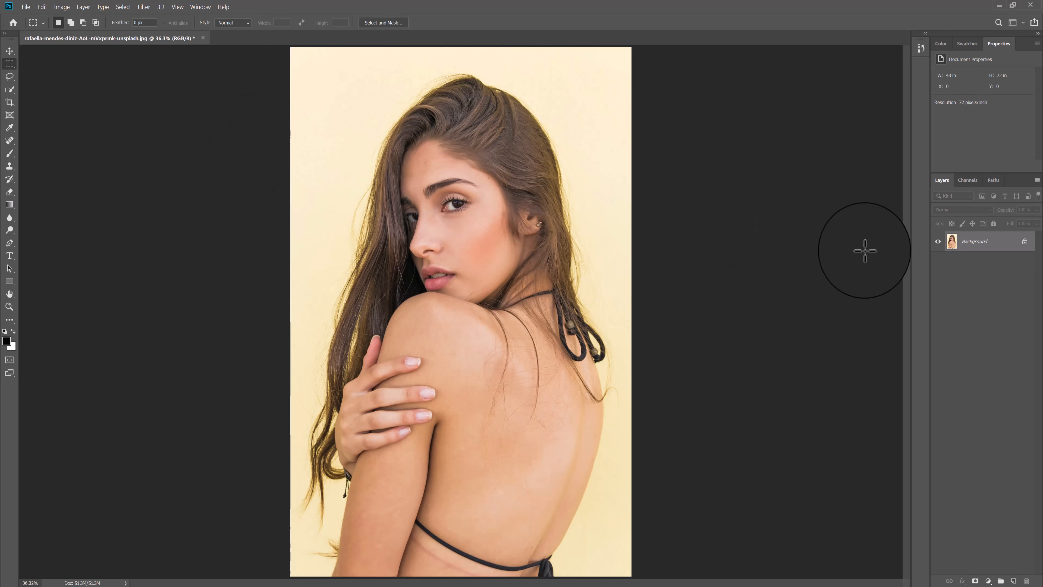
- Duplicate the Background layer as Background copy and hide the copy
right_click(970, 242)
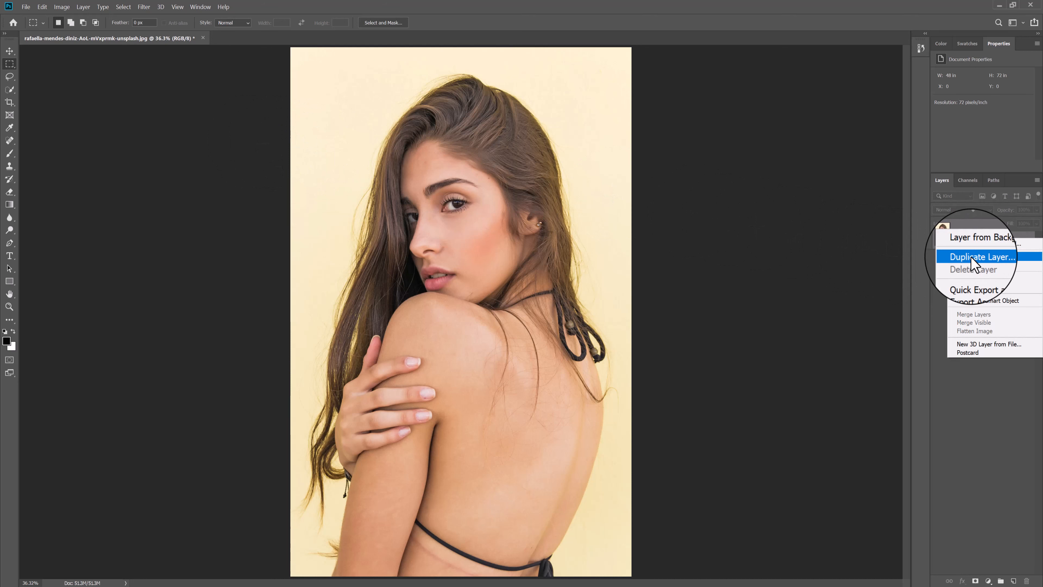
click(972, 258)
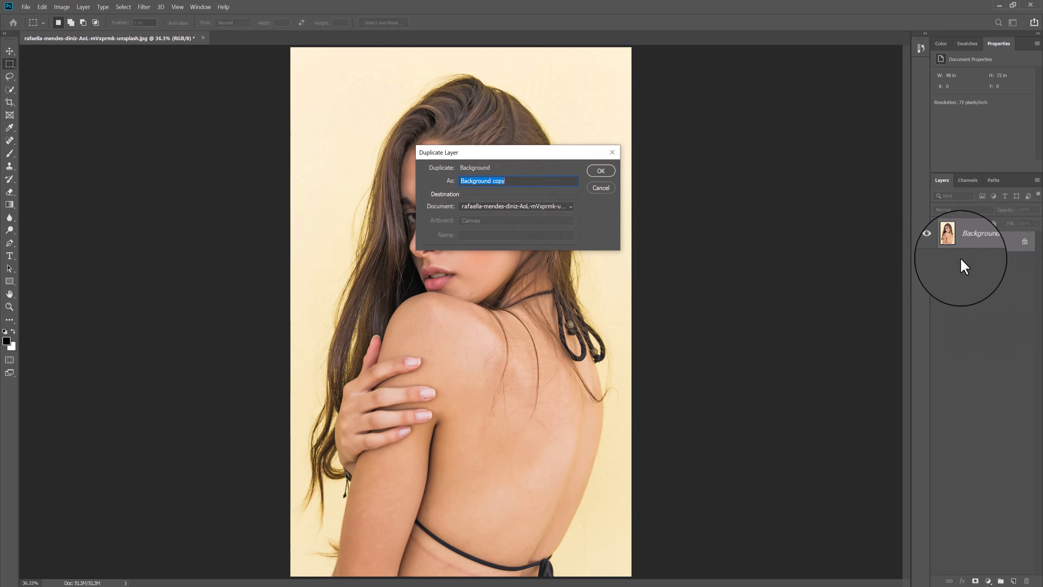
click(606, 171)
click(937, 241)
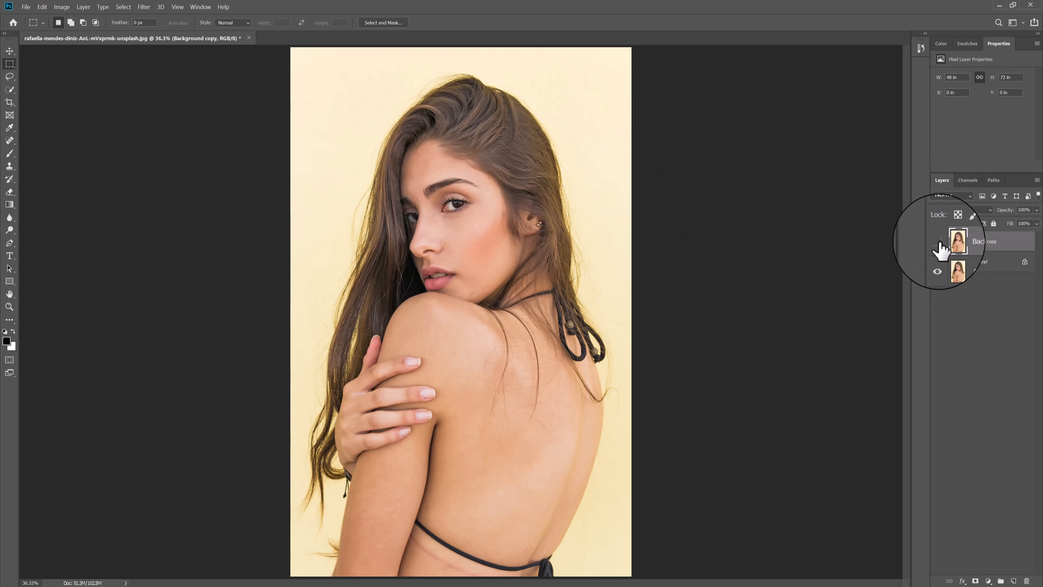
- Convert the original Background layer into a smart object
click(960, 262)
right_click(959, 261)
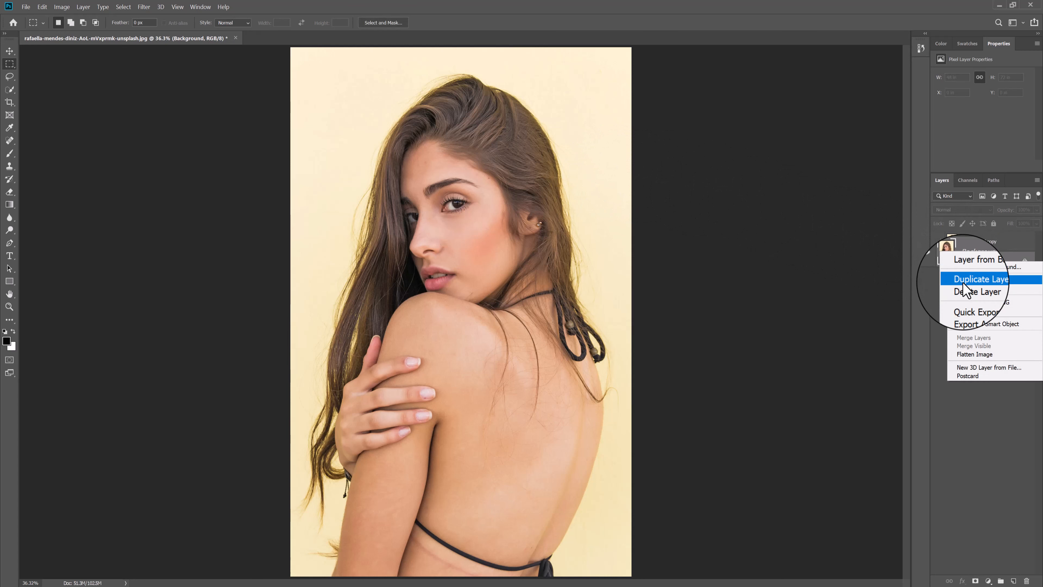
click(964, 328)
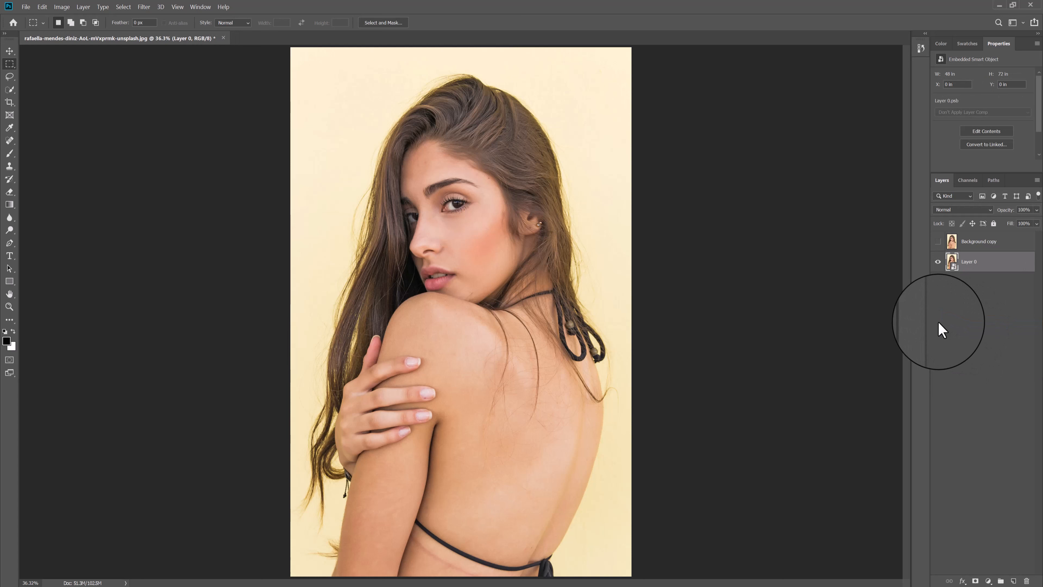
- Apply the Poster Edges filter to Layer 0 with Edge Thickness 4, Edge Intensity 1 and Posterization 2
click(144, 7)
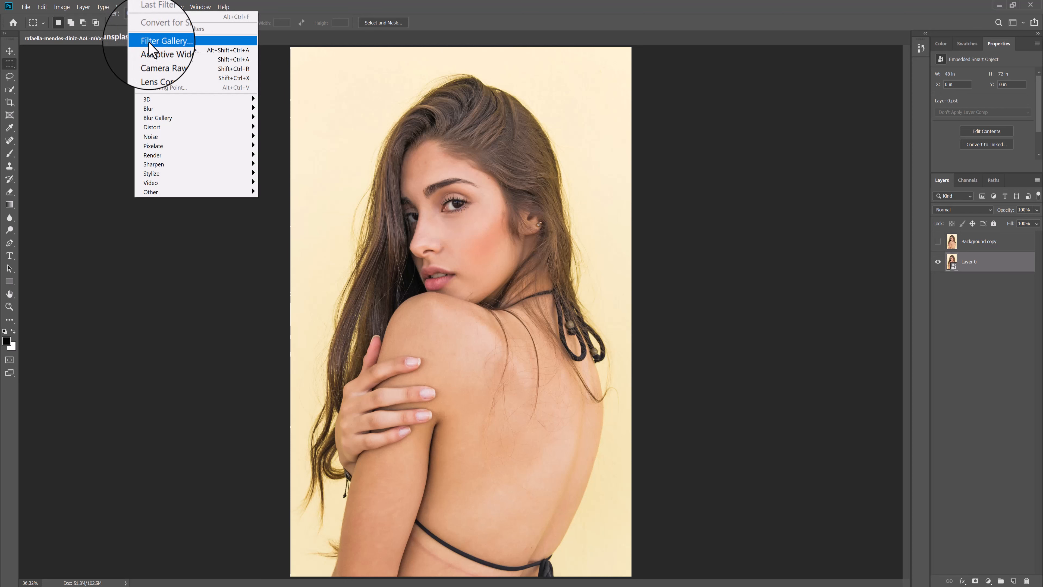
click(150, 41)
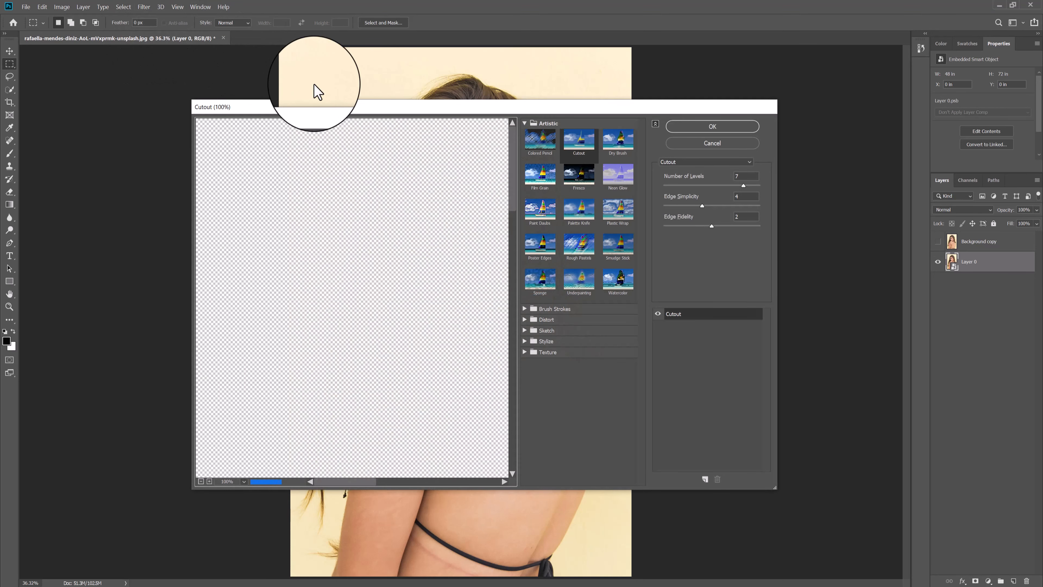
click(543, 242)
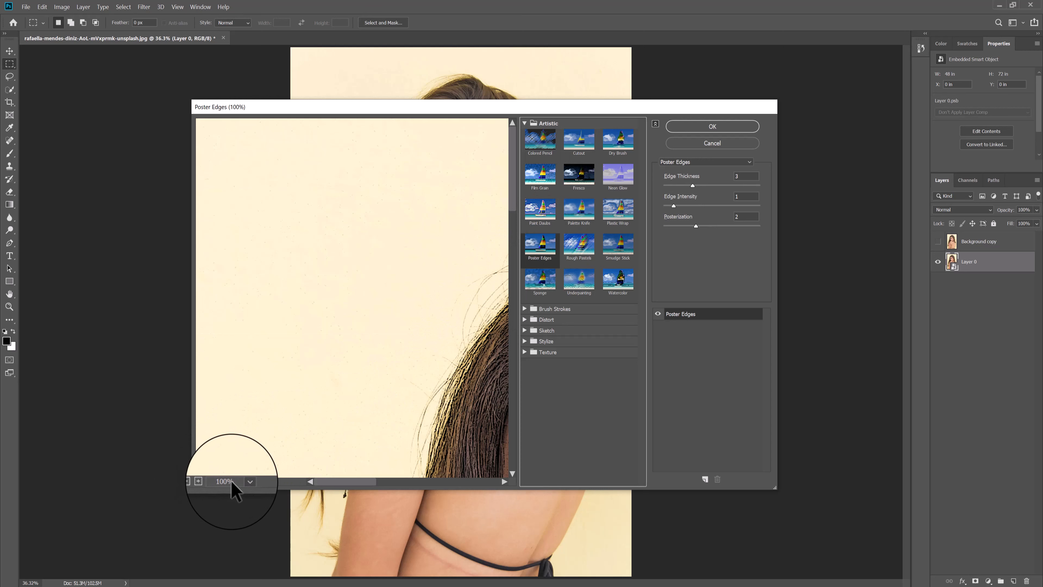
click(244, 481)
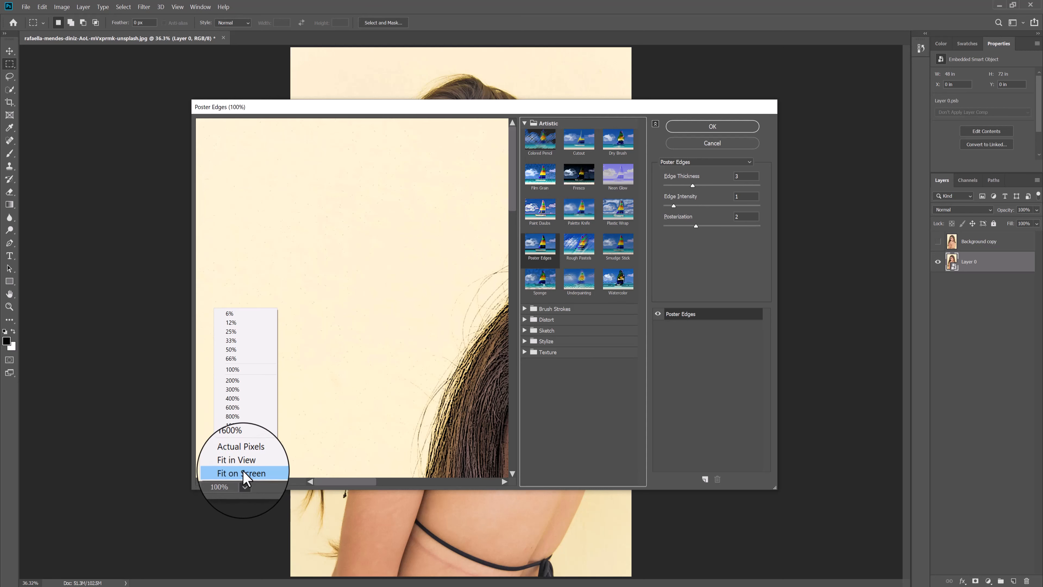
click(241, 463)
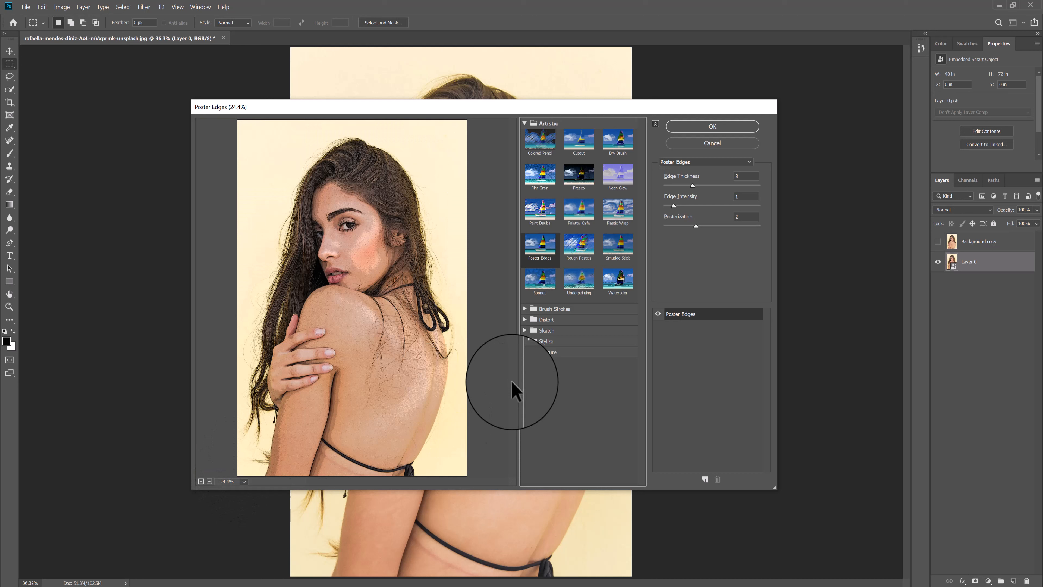
drag(695, 187, 701, 186)
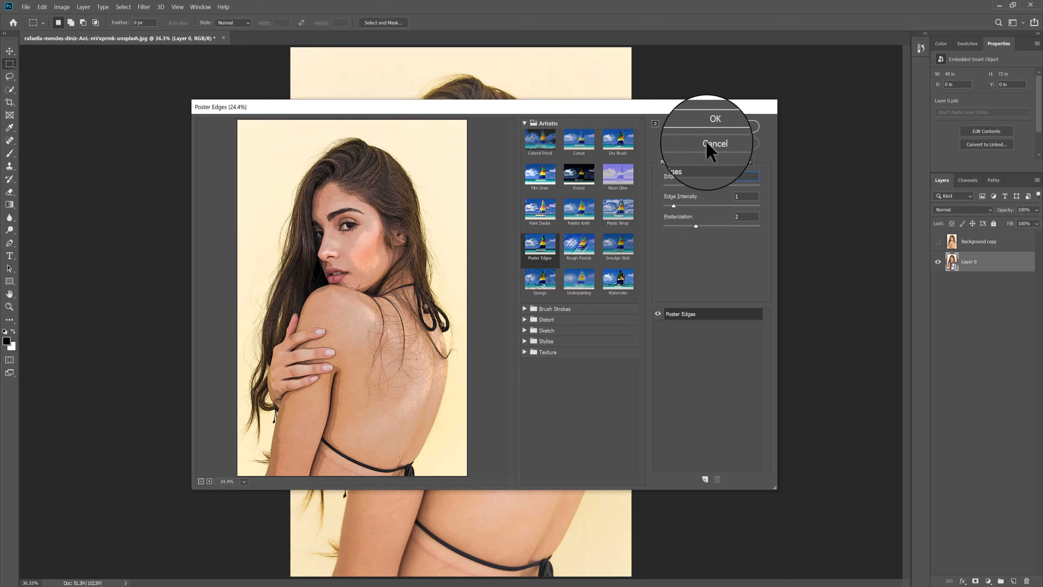
click(704, 130)
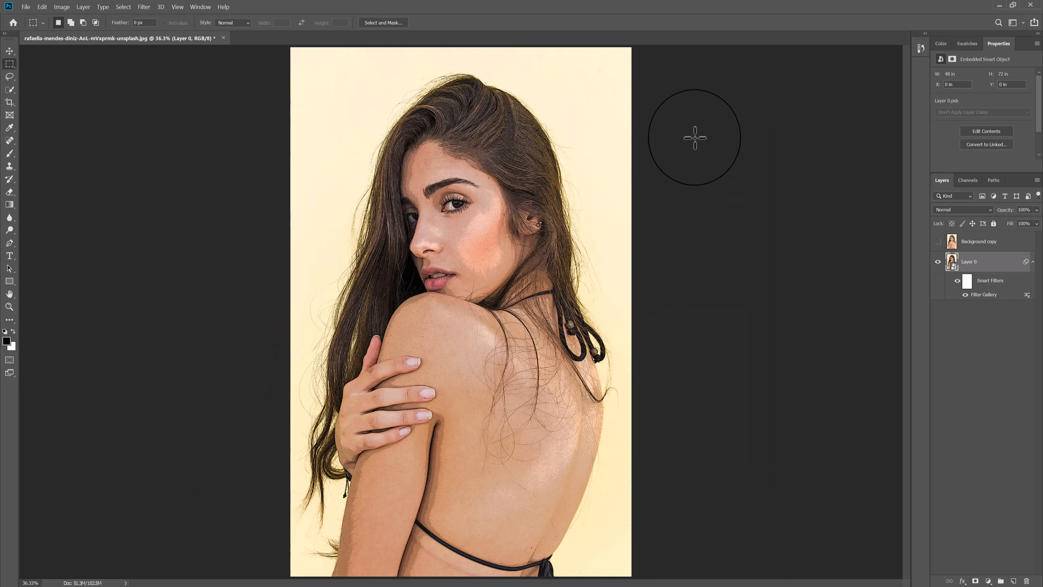
- Add a Cutout filter to Layer 0 with Number of Levels 7, Edge Simplicity 4 and Edge Fidelity 2
click(144, 7)
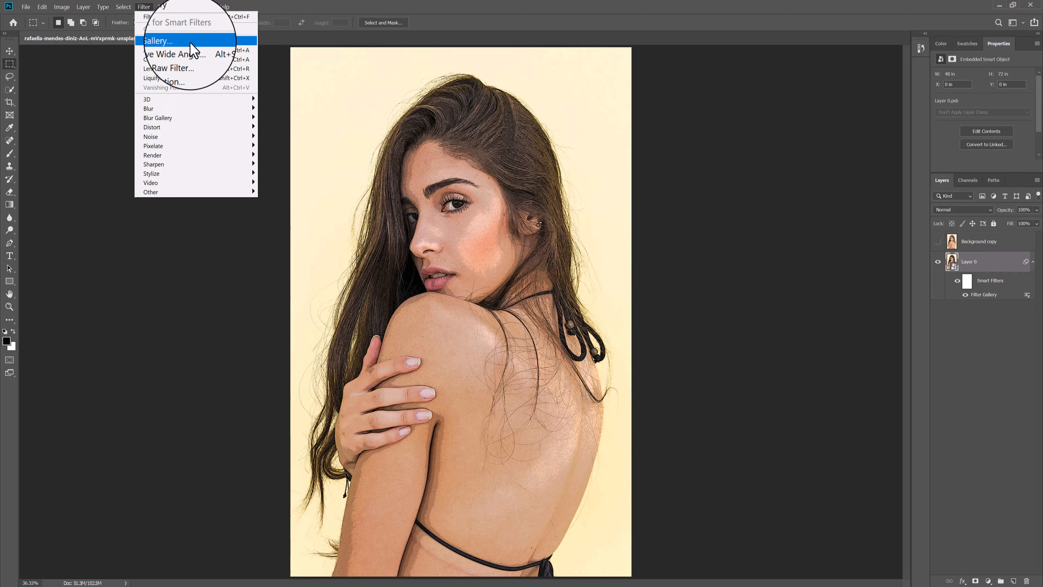
click(190, 41)
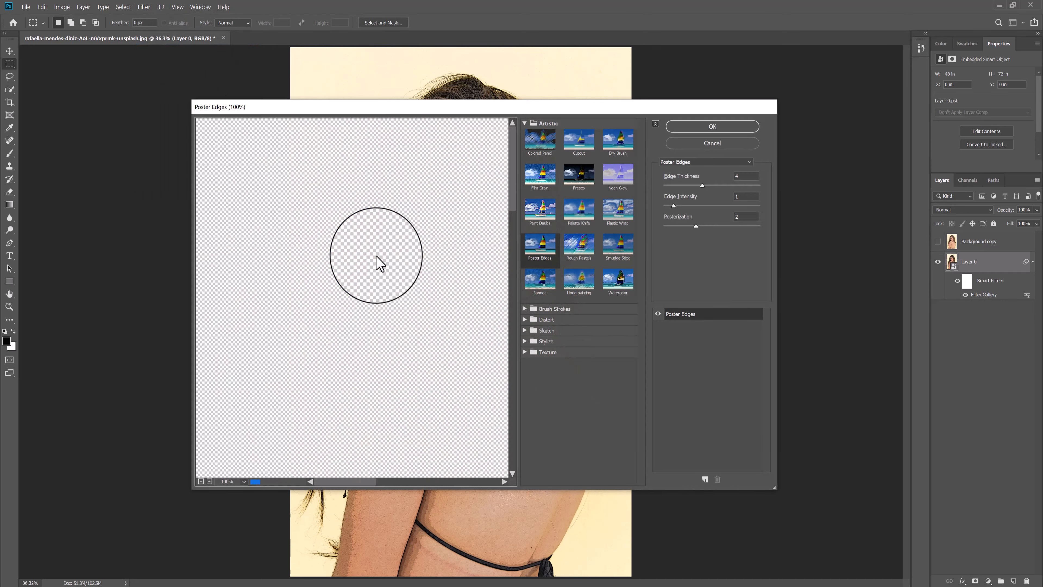
click(577, 143)
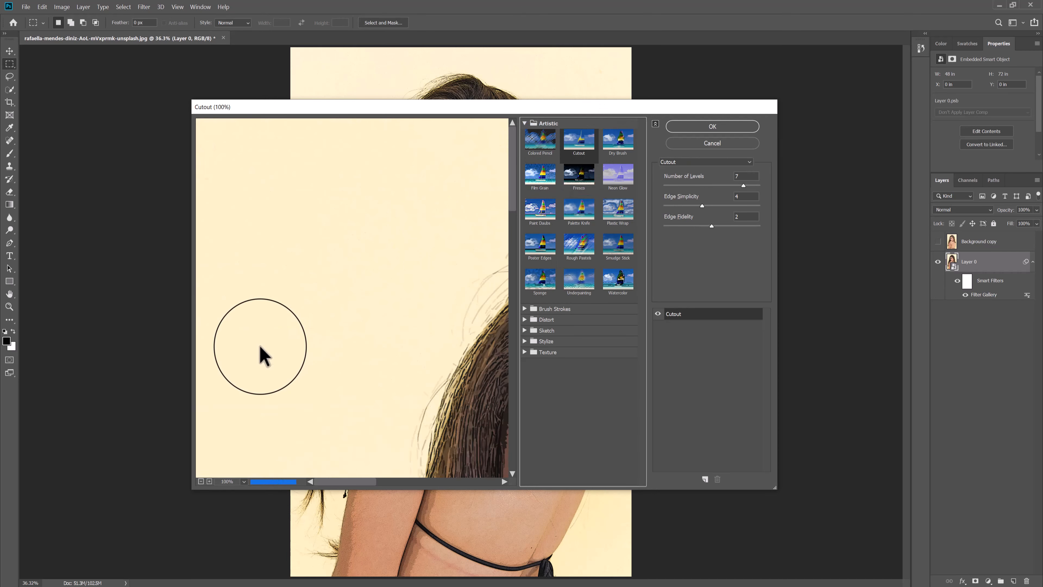
click(244, 482)
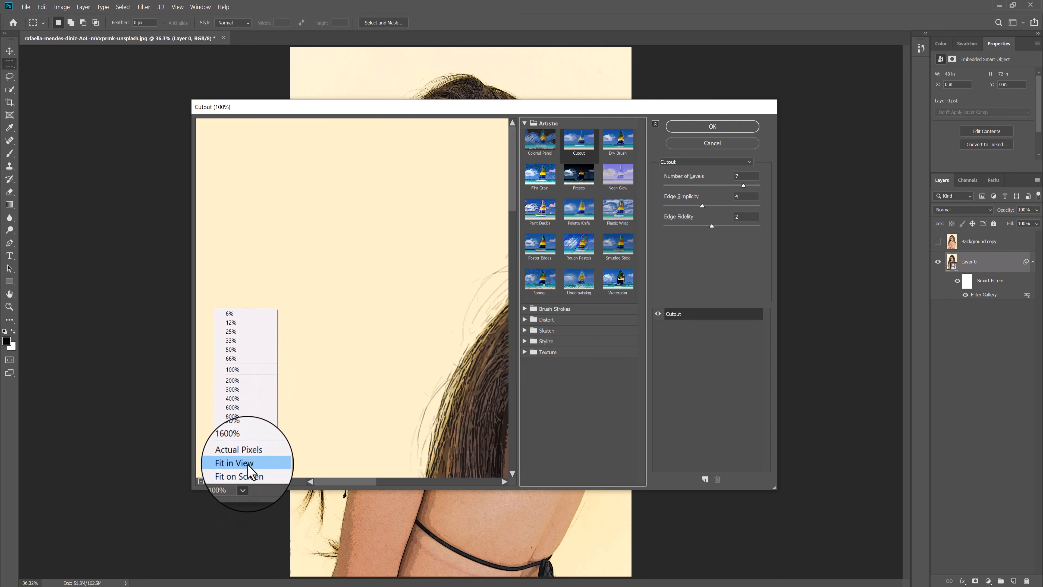
click(250, 463)
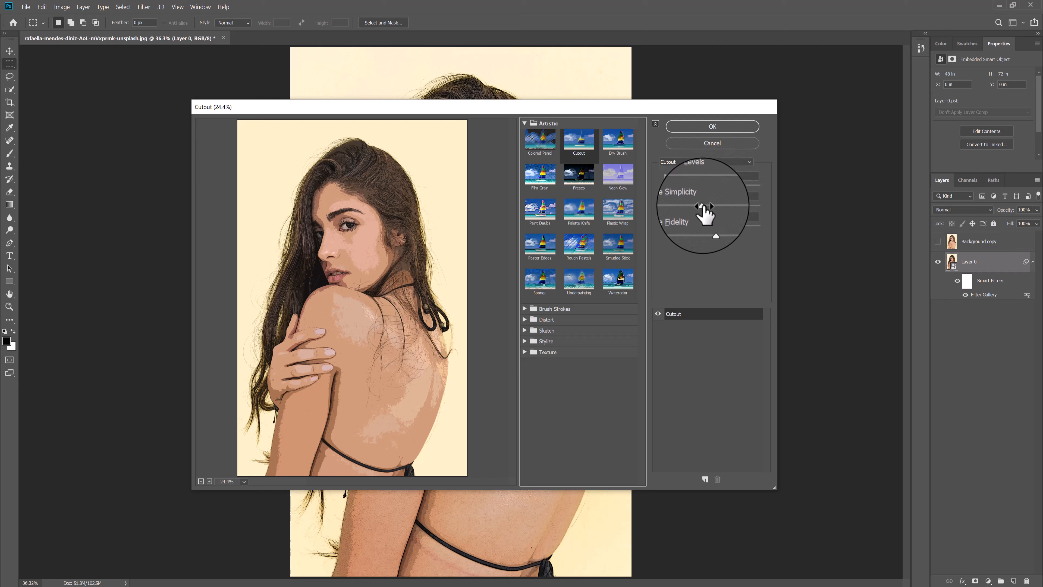
click(692, 138)
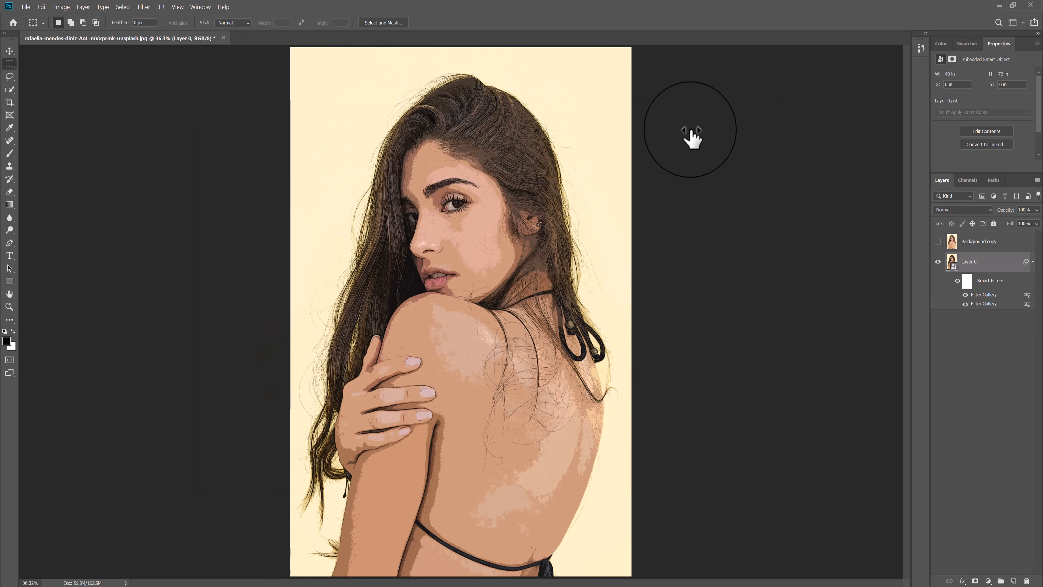
- Apply the Color Halftone filter to Layer 0 with a maximum radius of 8 pixels and default screen angles
click(144, 8)
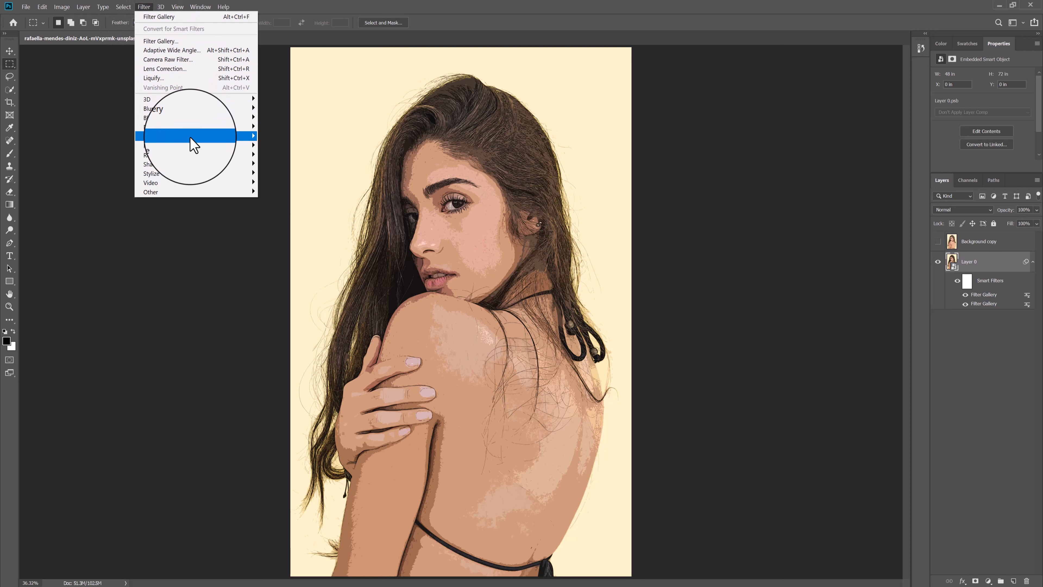
mouse_move(194, 149)
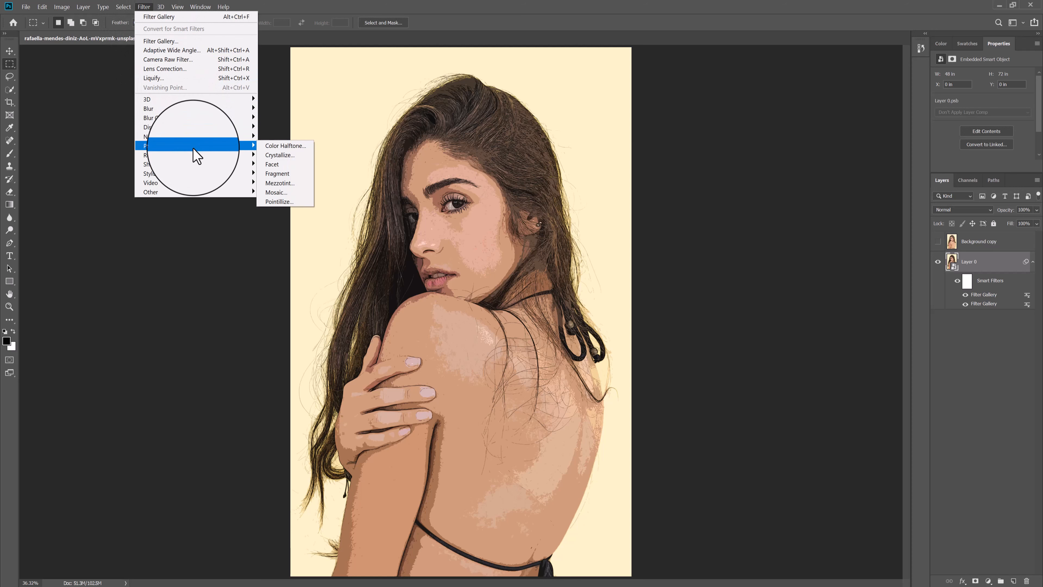
click(307, 146)
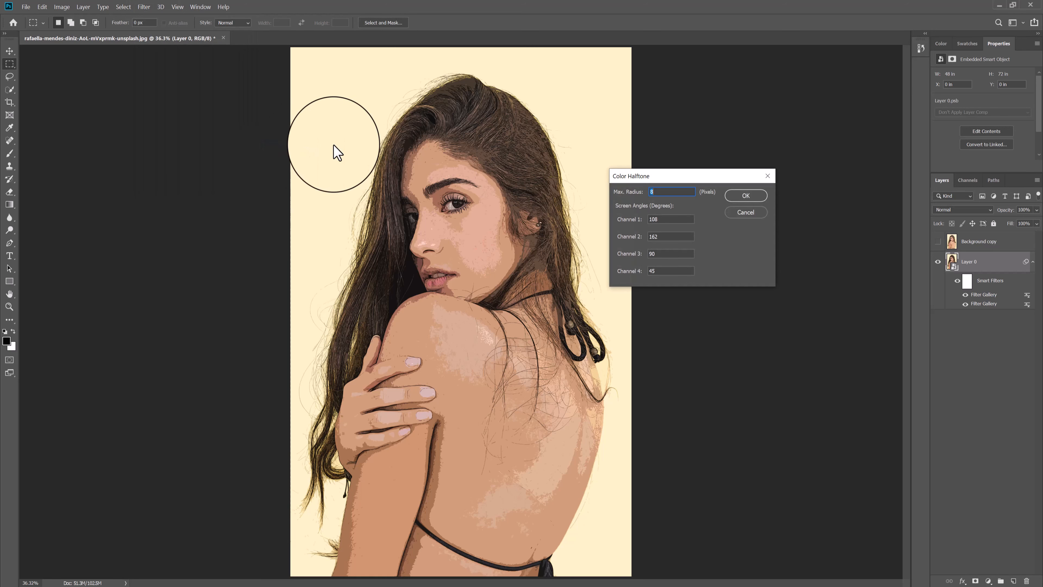
drag(656, 181, 178, 130)
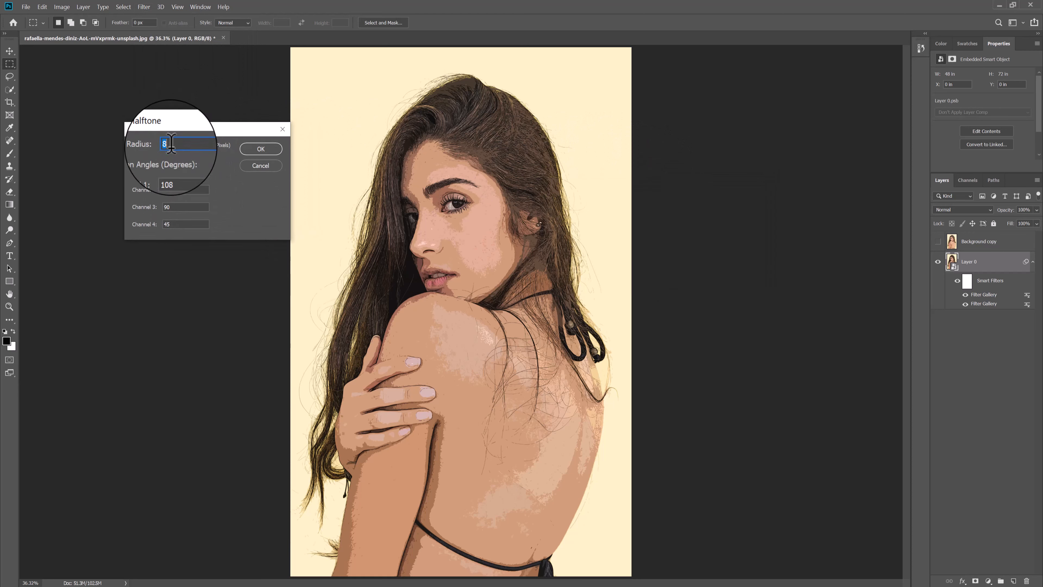
click(246, 142)
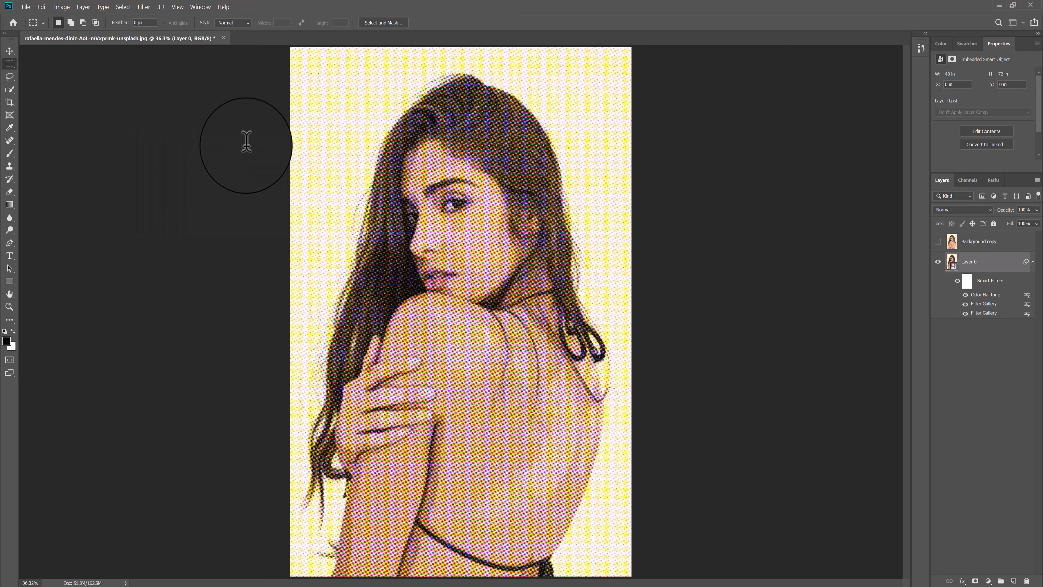
- Set the Cutout smart filter's blending opacity to 70% and compare the effect on the face with the preview off
click(1027, 304)
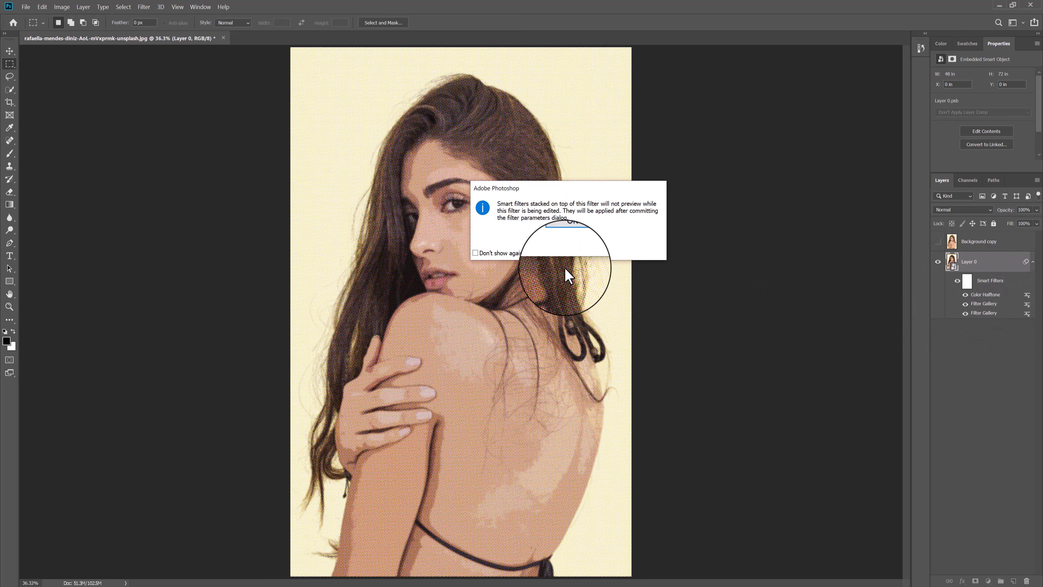
click(561, 238)
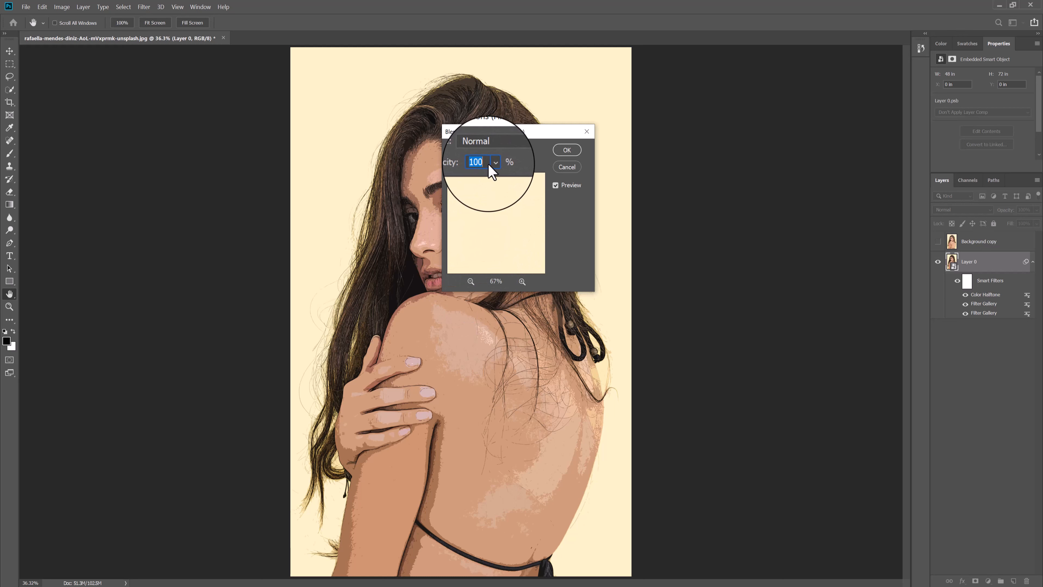
text(00)
click(470, 282)
click(471, 281)
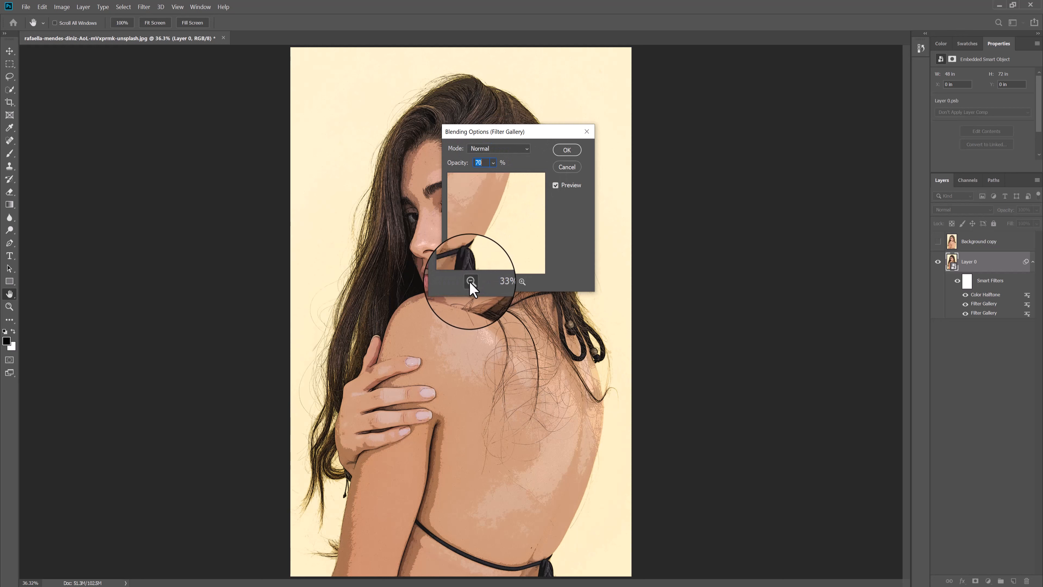
click(470, 281)
click(471, 282)
drag(466, 202, 528, 257)
drag(516, 209, 494, 220)
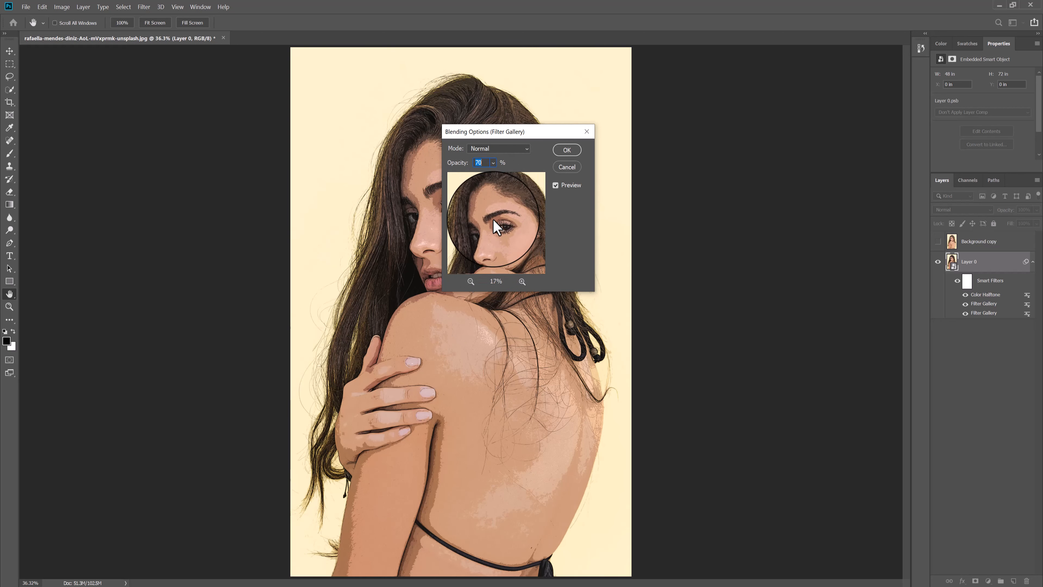
click(555, 185)
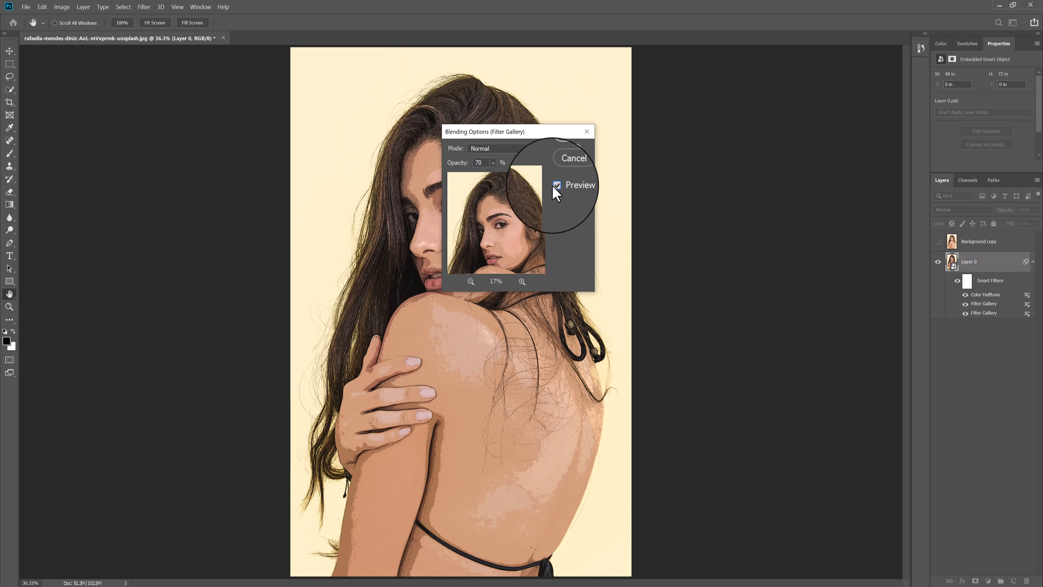
- Try the Multiply blend mode on the Cutout smart filter, return it to Normal and apply the blending options
click(518, 149)
click(504, 191)
click(506, 153)
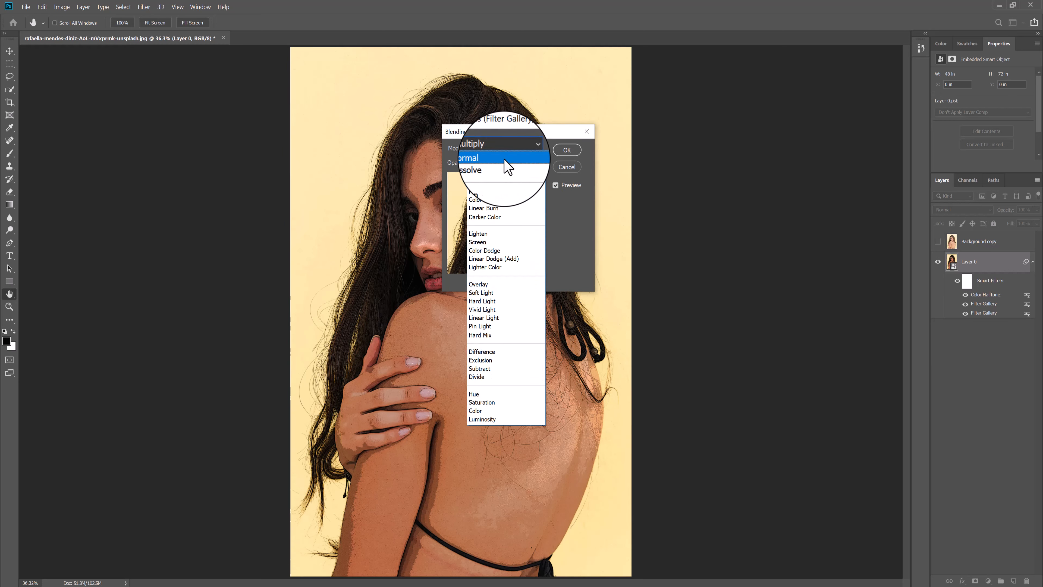
click(507, 158)
click(566, 150)
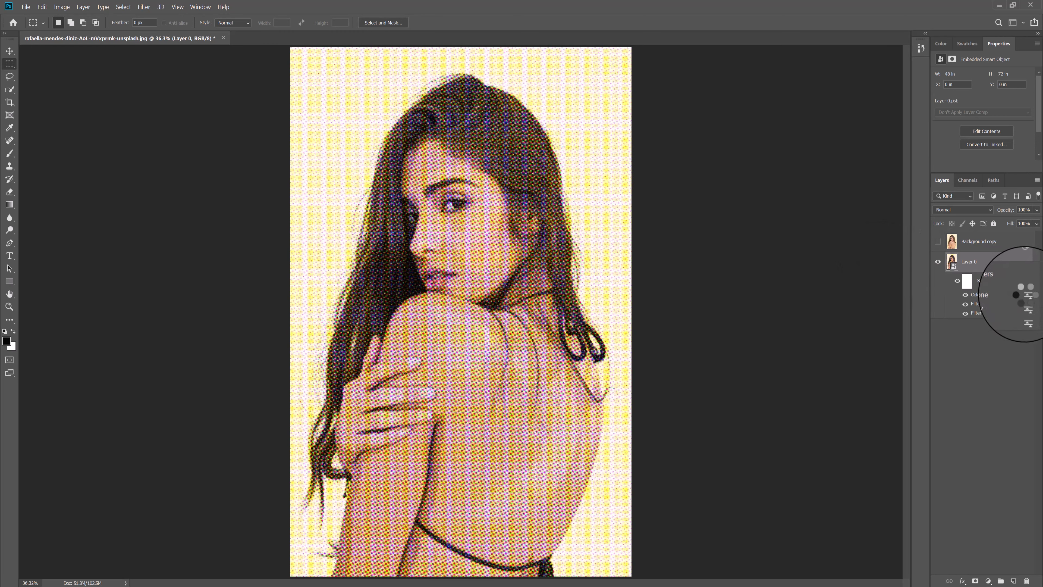
- Set the Color Halftone smart filter's blend mode to Soft Light at 100% opacity
click(1028, 294)
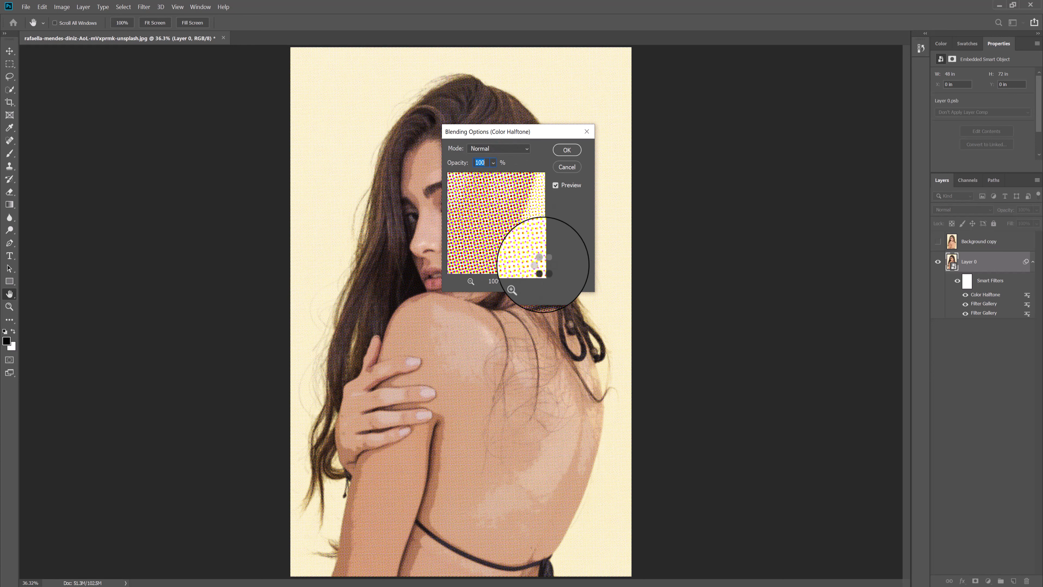
click(506, 152)
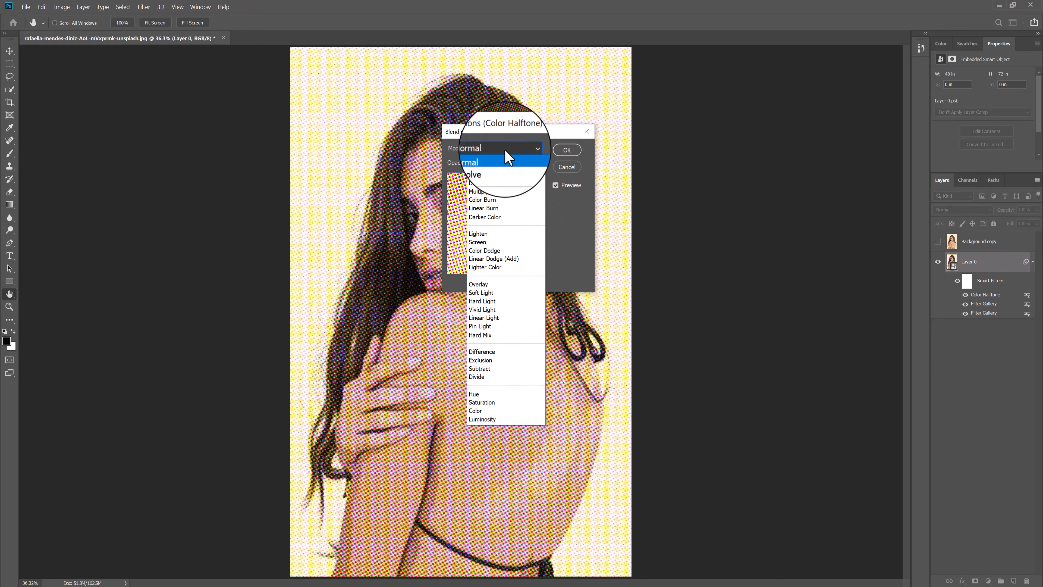
click(492, 293)
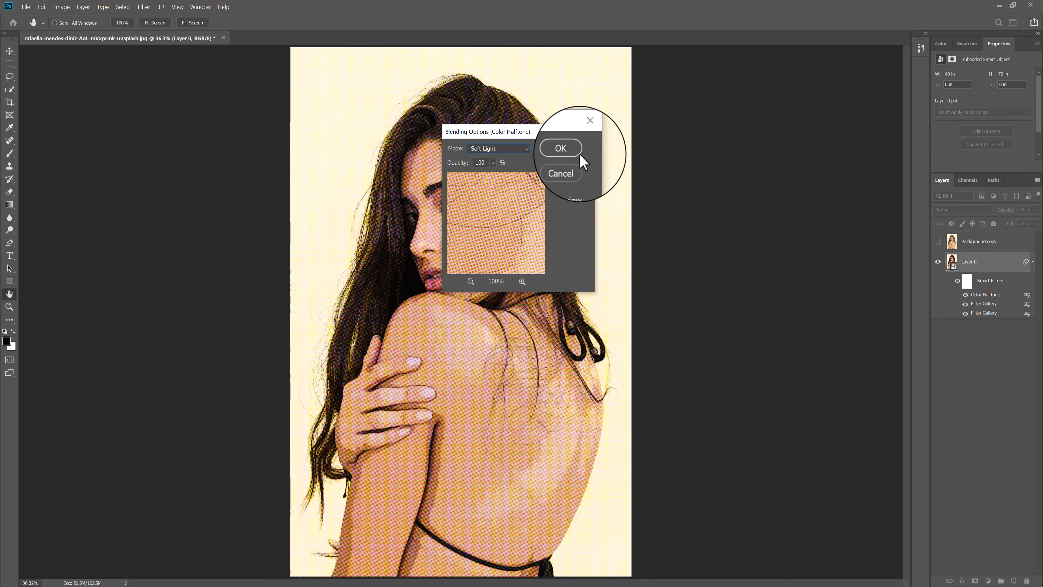
click(560, 151)
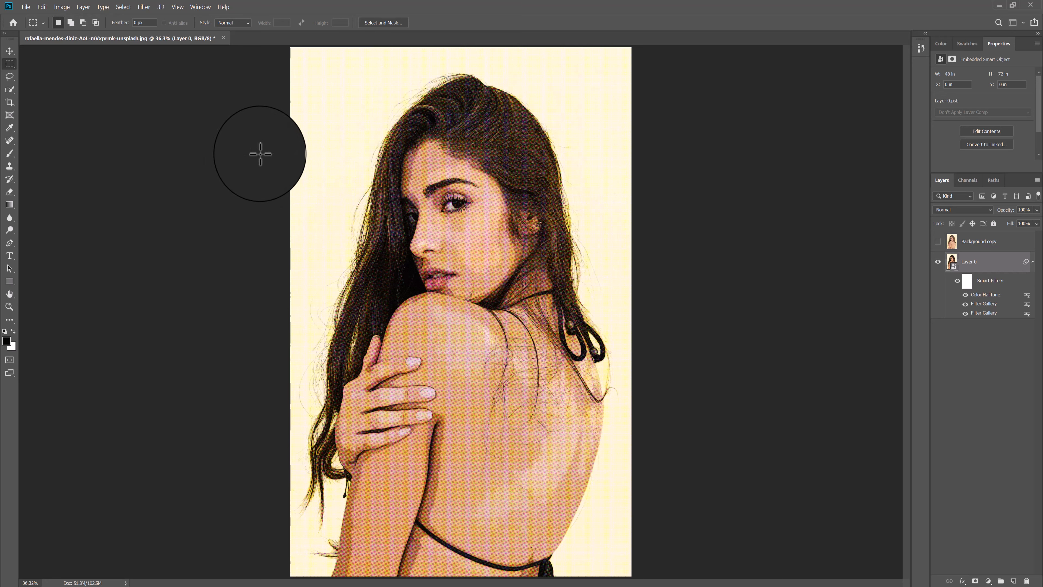
- Toggle the Background copy layer to compare the original with the cartoon effect, leave it visible and select it
click(939, 242)
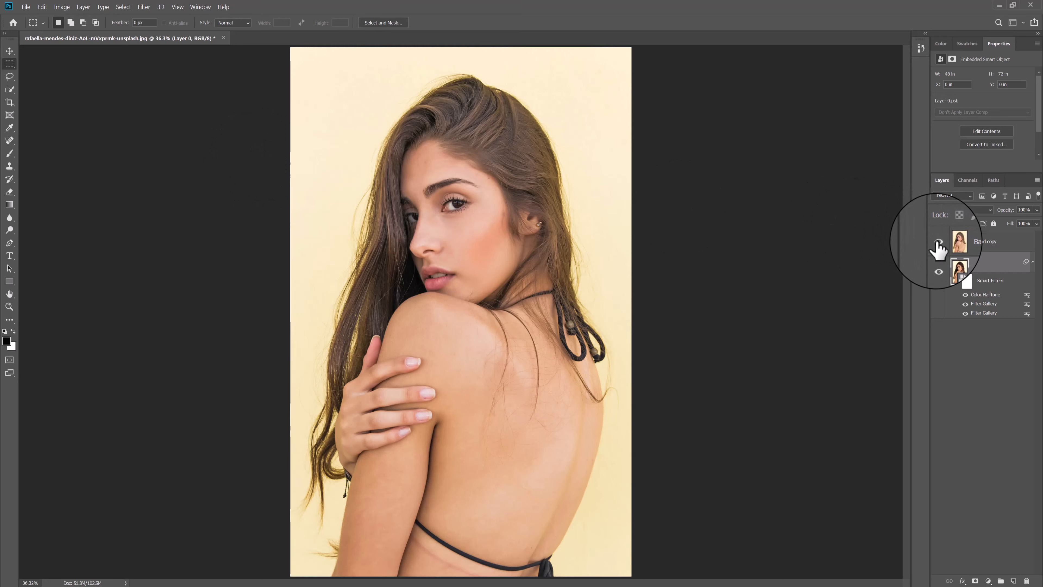
click(938, 243)
click(938, 242)
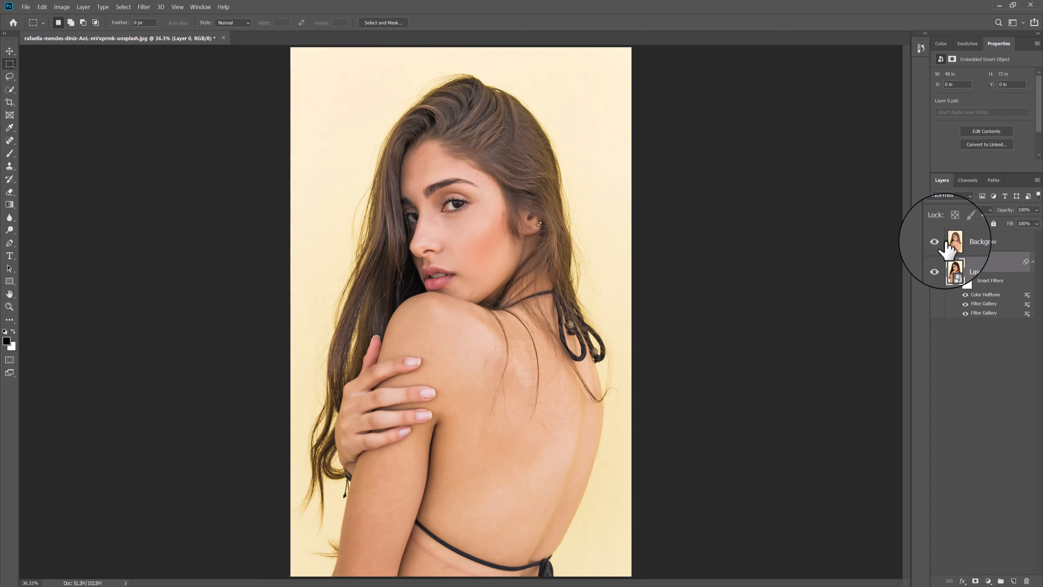
click(961, 245)
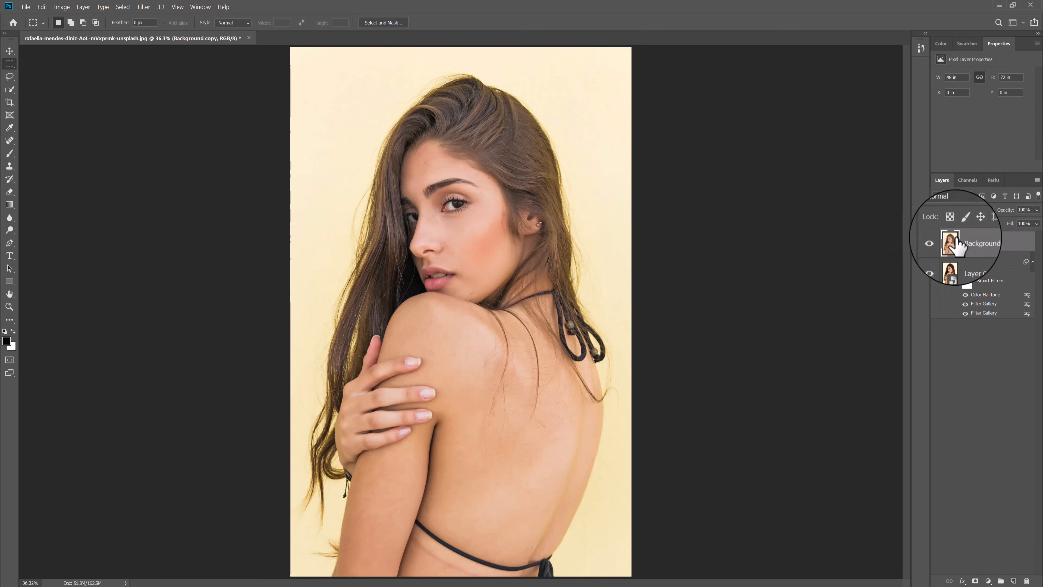
- Apply the Glowing Edges filter to the Background copy layer with edge width 2, edge brightness 4 and smoothness 9
click(141, 6)
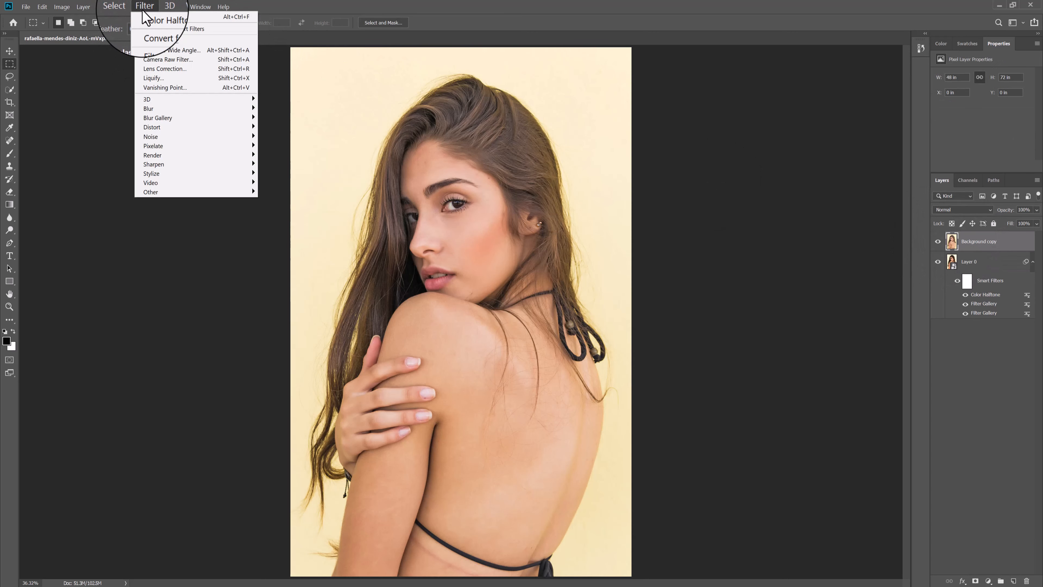
click(179, 41)
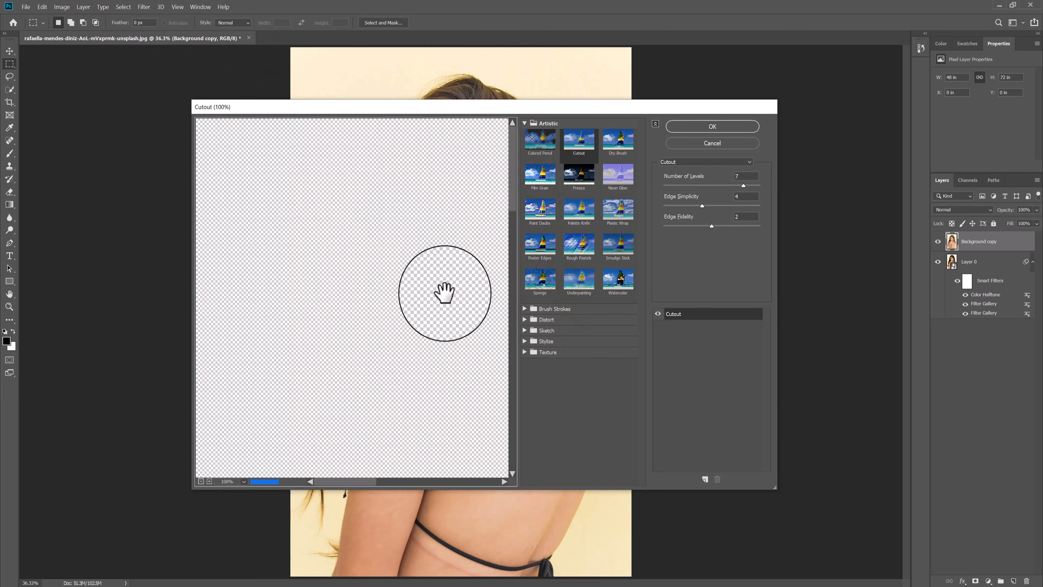
click(525, 341)
click(533, 357)
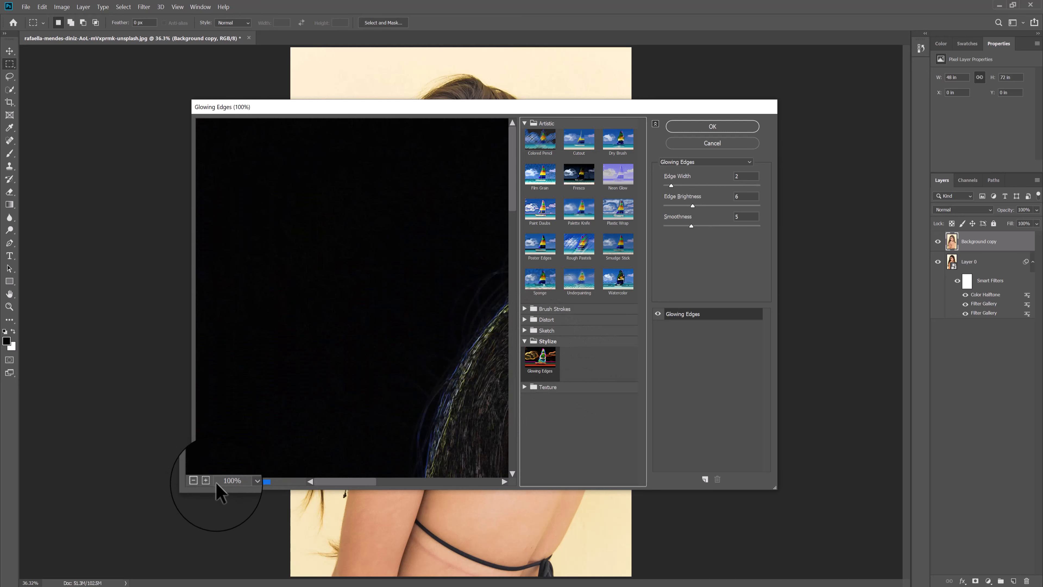
click(239, 481)
click(245, 473)
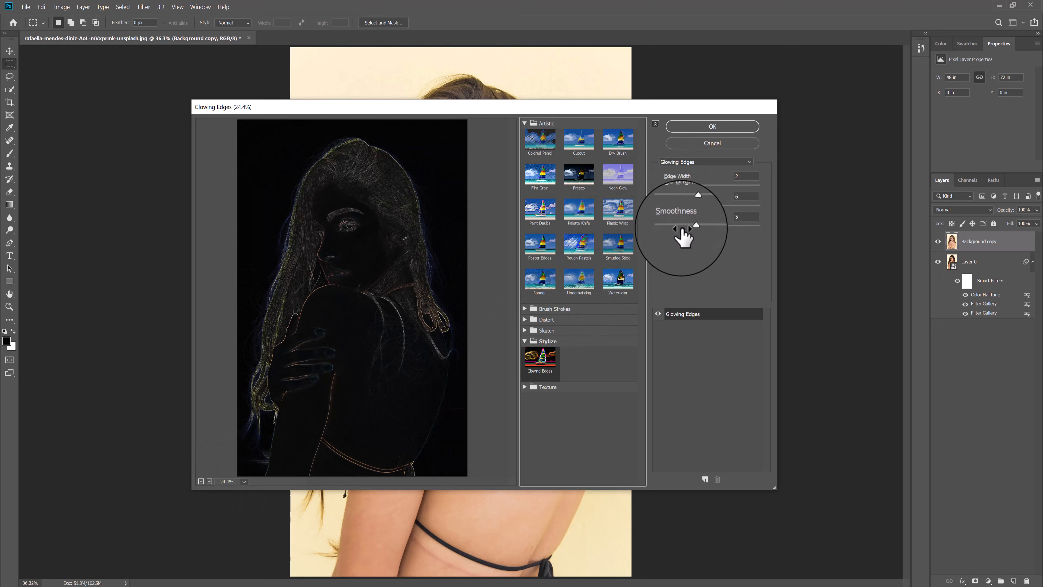
drag(693, 226, 717, 225)
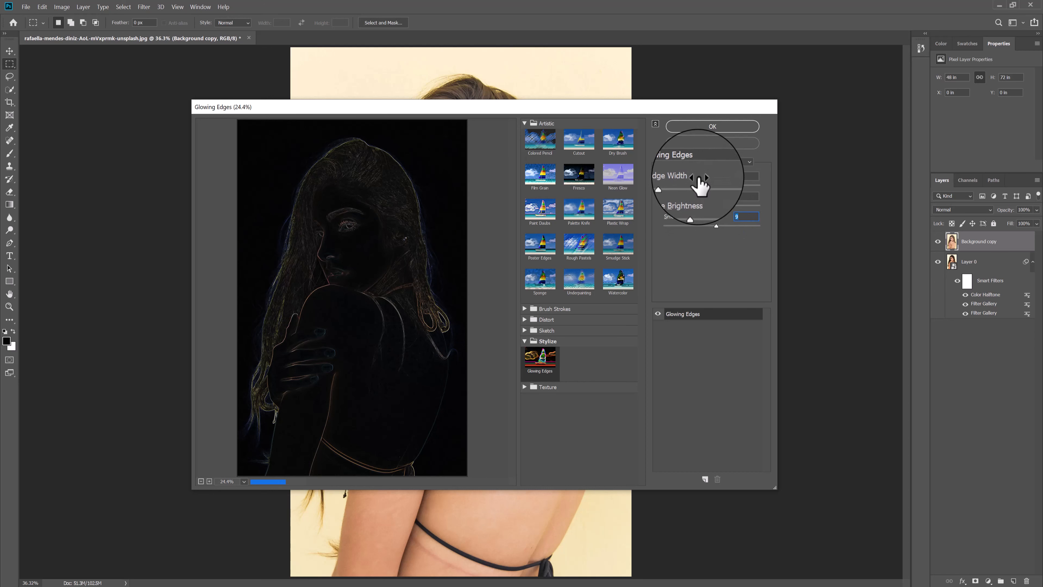
click(673, 186)
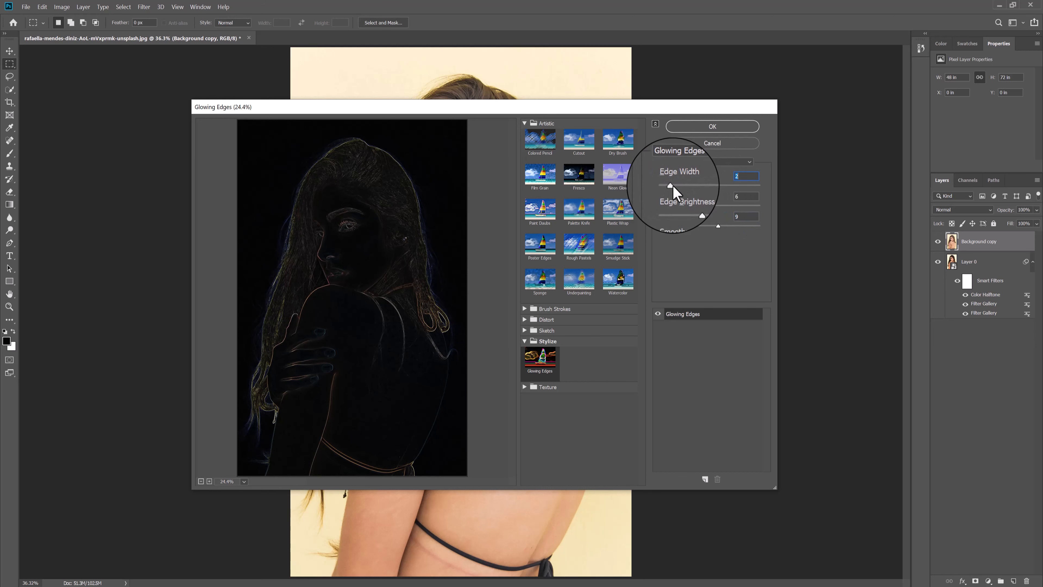
drag(692, 205, 680, 207)
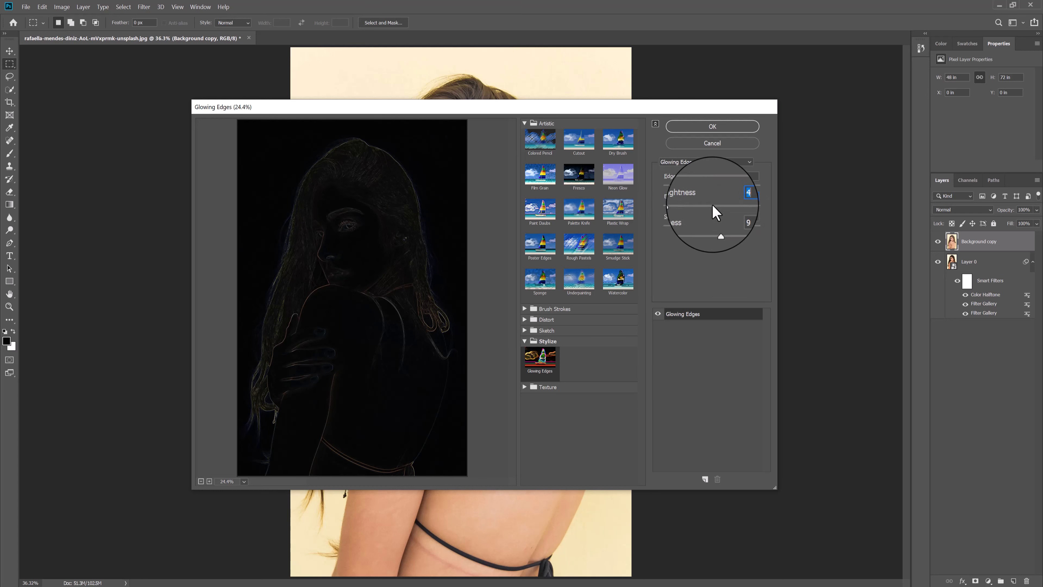
click(692, 125)
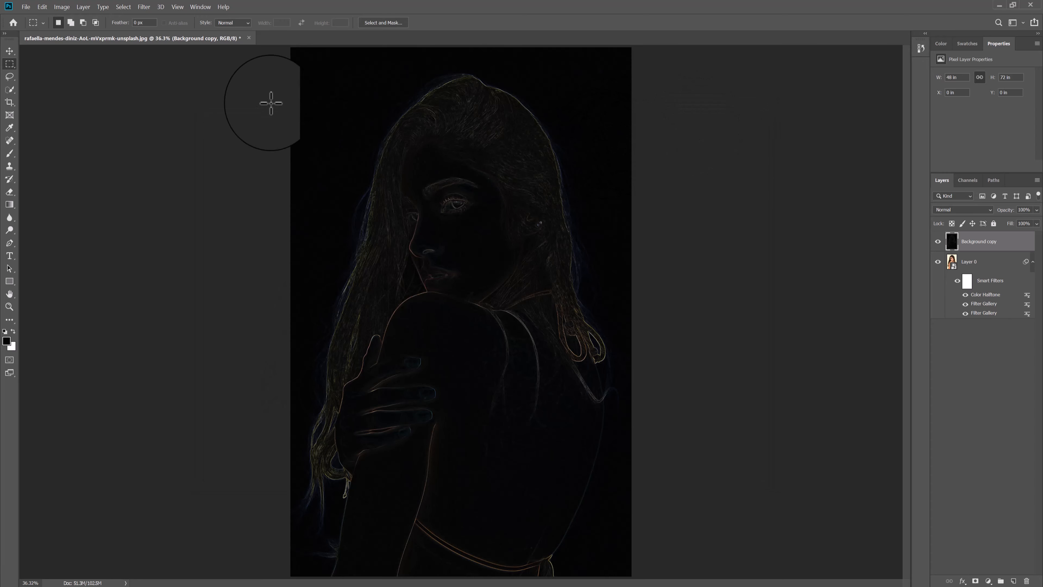
- Apply Torn Edges to Background copy with image balance 6, smoothness 14 and contrast 13, and set the layer's blend mode to Multiply
click(144, 7)
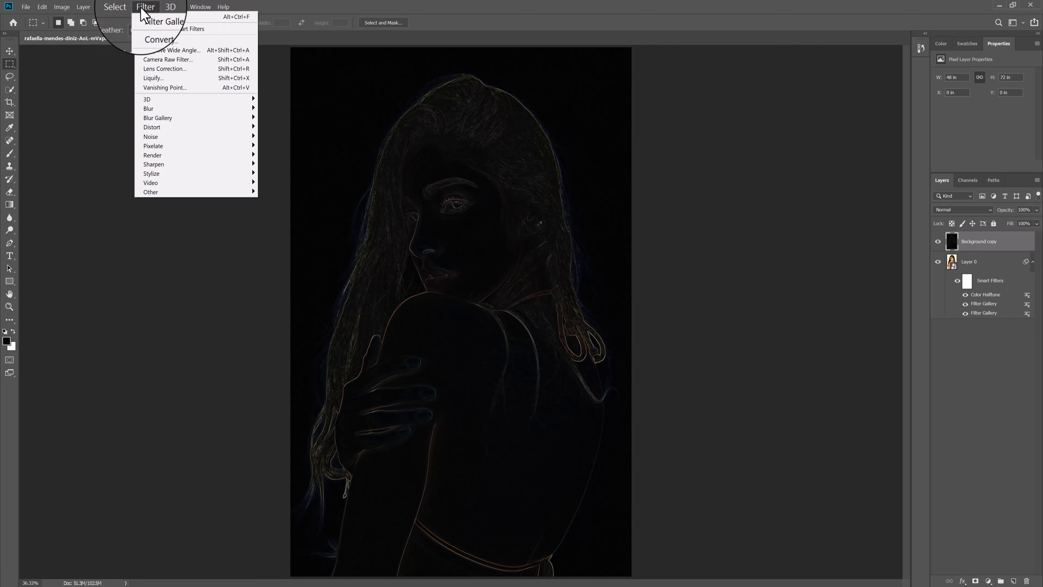
click(154, 41)
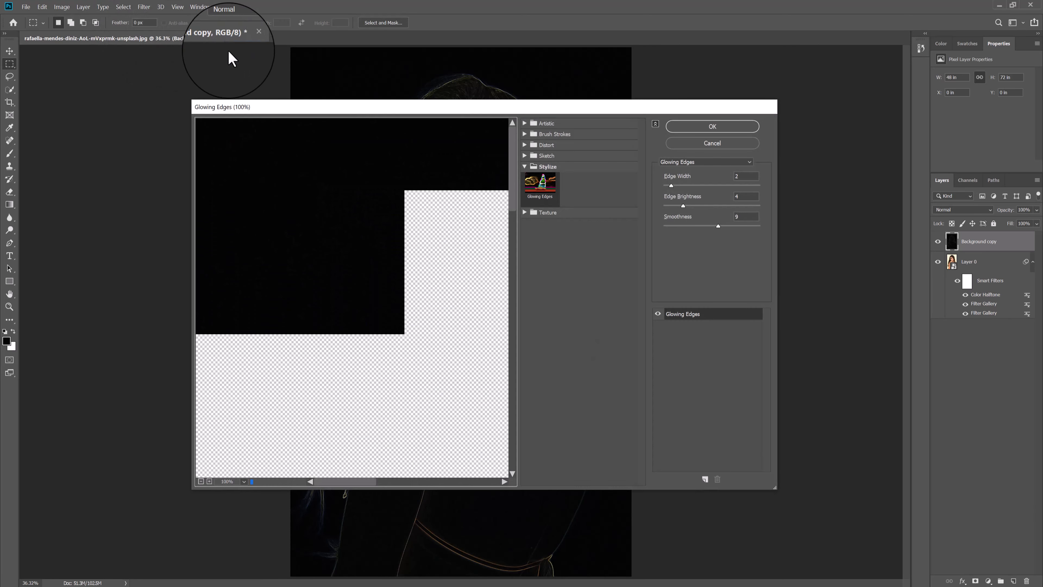
click(525, 156)
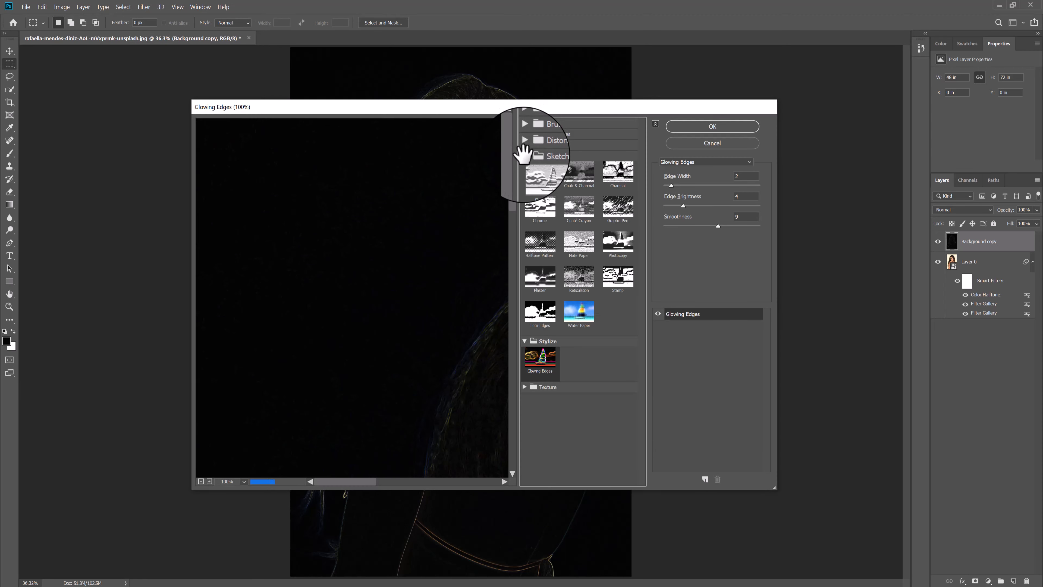
click(533, 313)
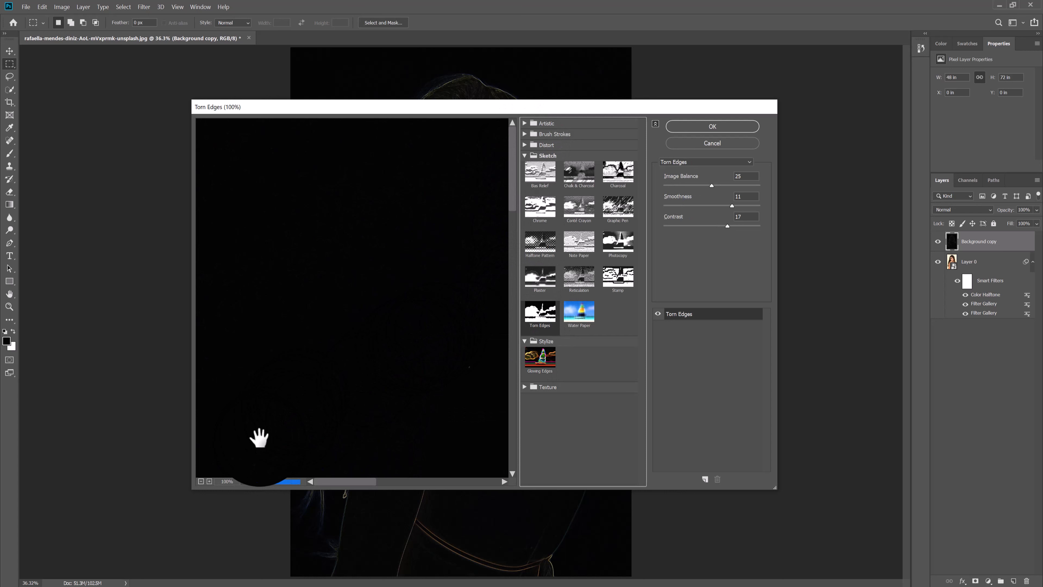
click(230, 481)
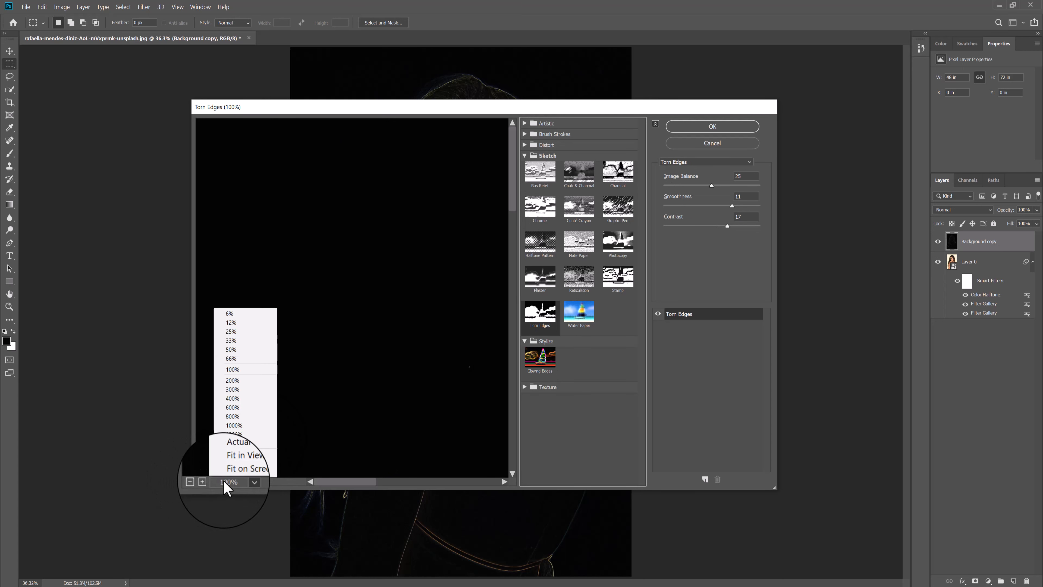
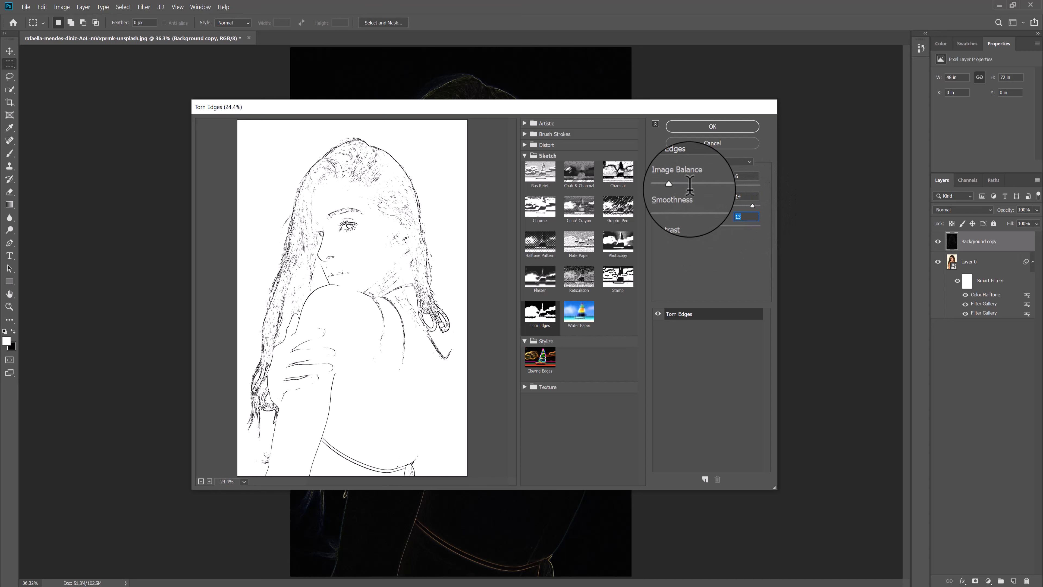
drag(676, 185, 677, 186)
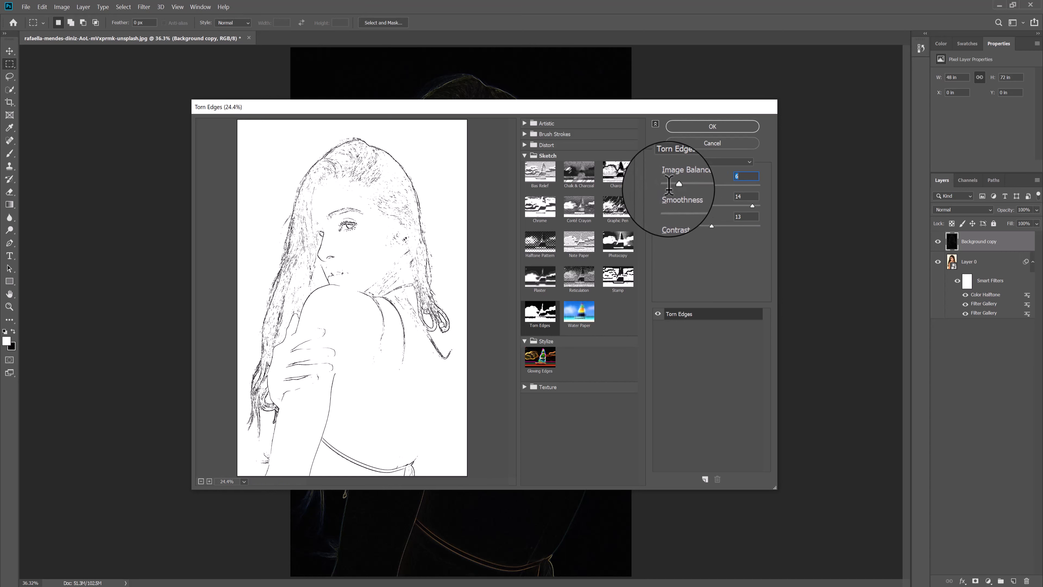
click(701, 125)
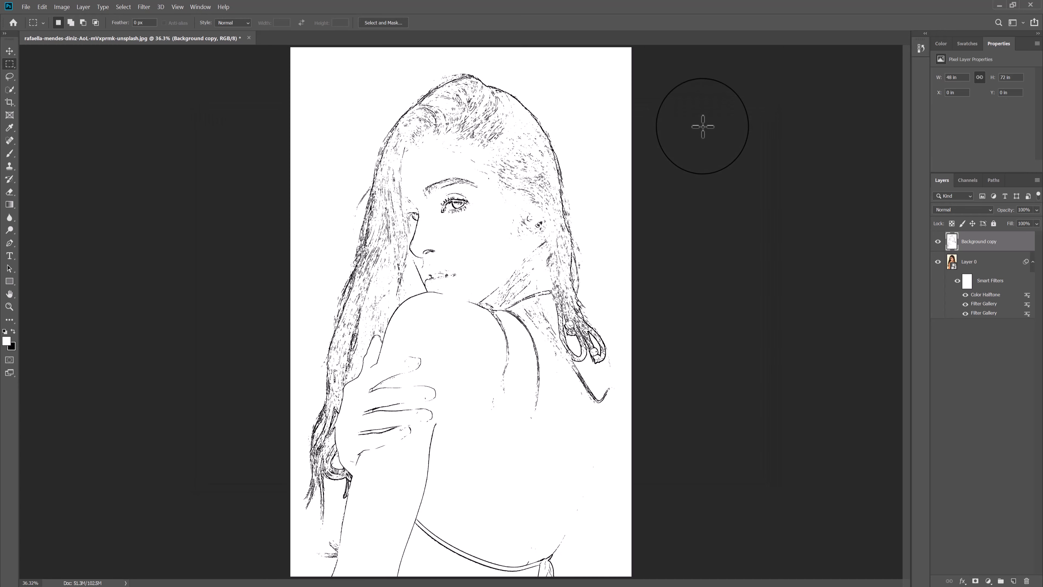
click(944, 210)
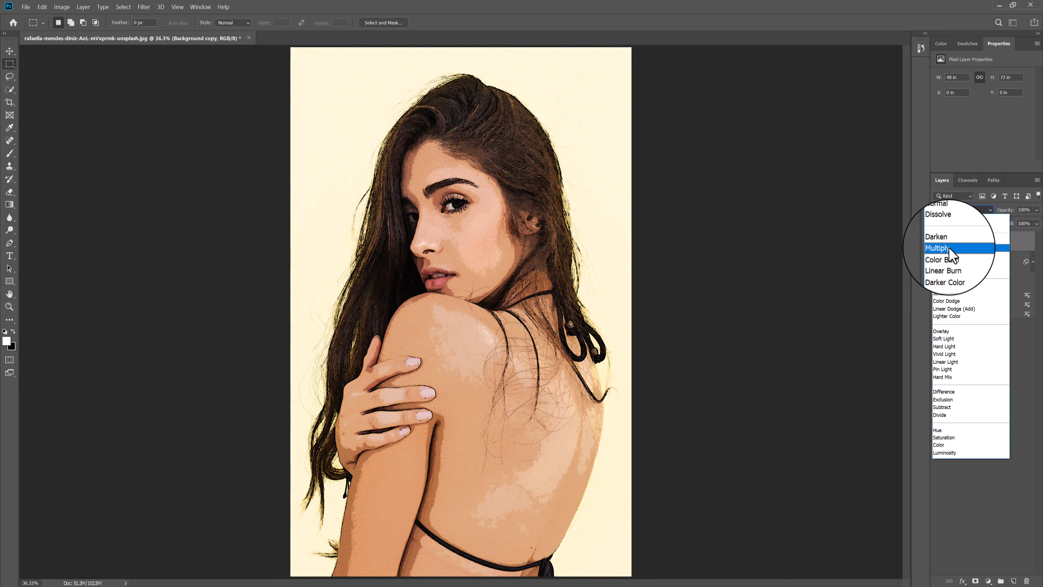
click(950, 249)
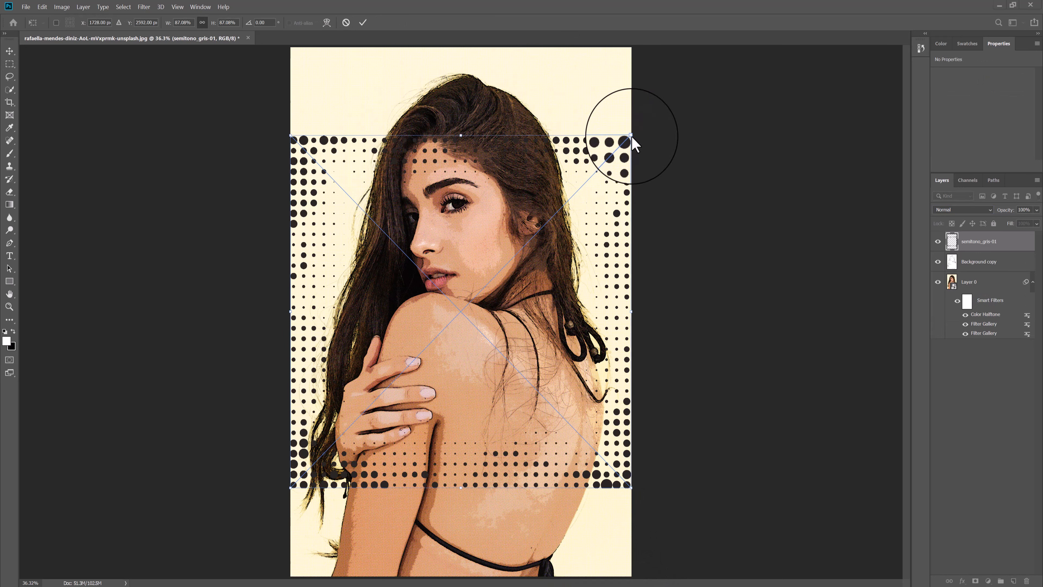
- Scale the placed semitono_gris-01 halftone to about 105.73% width and 135.36% height so its dots frame the portrait, and commit the transform
drag(629, 135, 719, 50)
drag(541, 242, 593, 243)
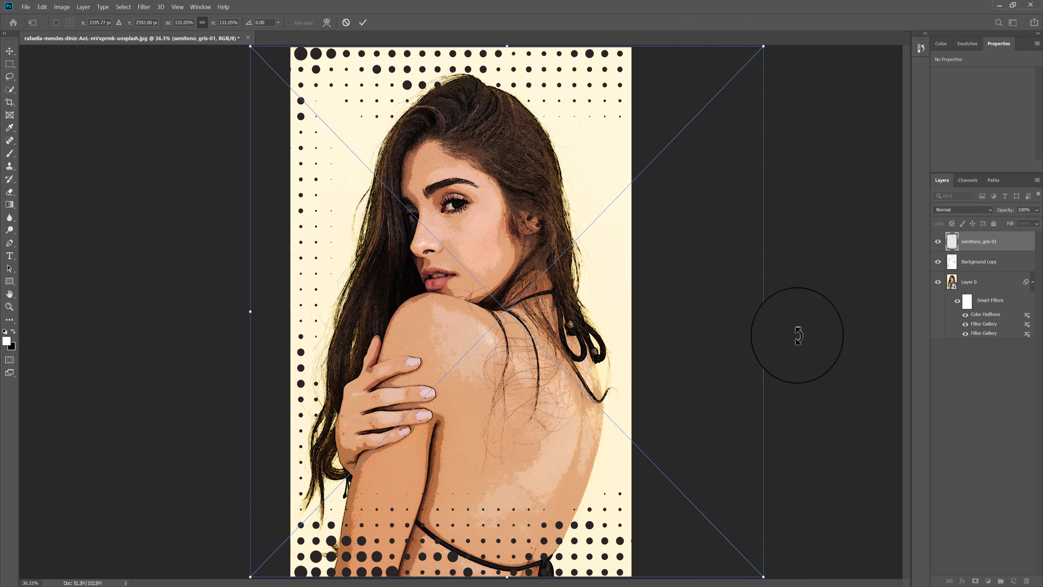
drag(767, 317, 679, 309)
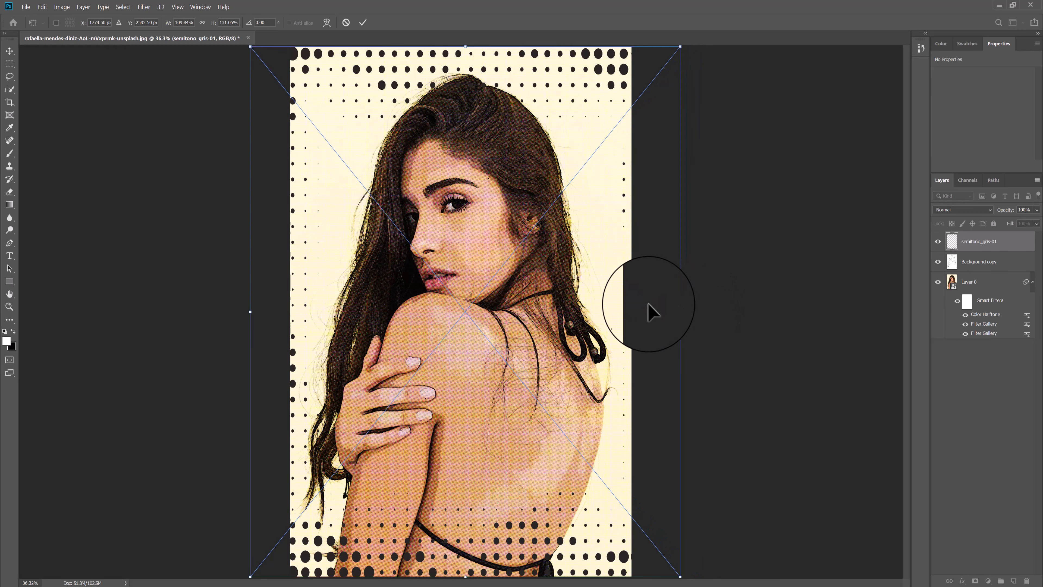
key(ctrl+minus)
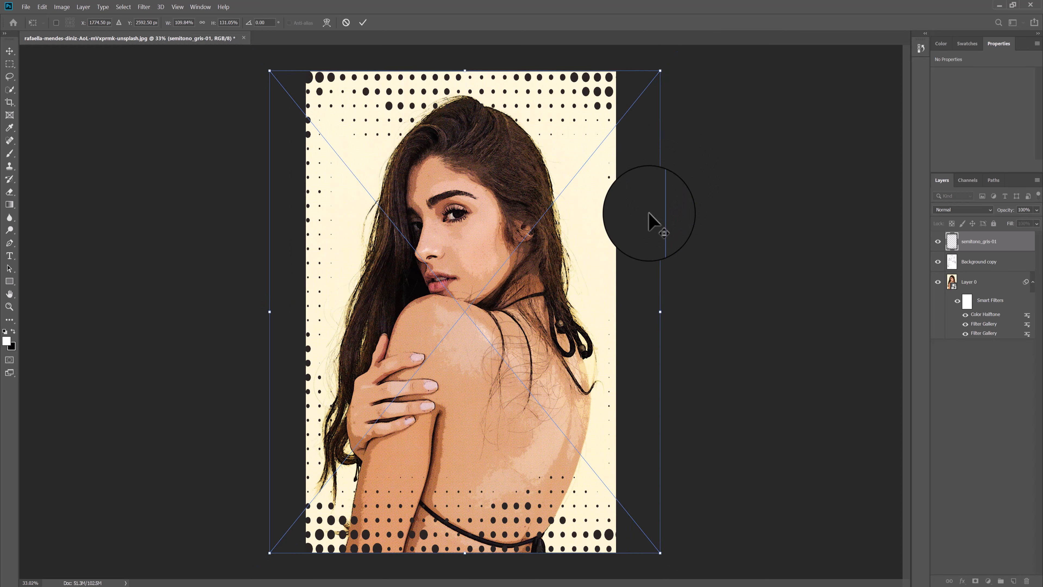
mouse_move(659, 71)
mouse_down()
mouse_move(664, 61)
mouse_move(677, 68)
mouse_up()
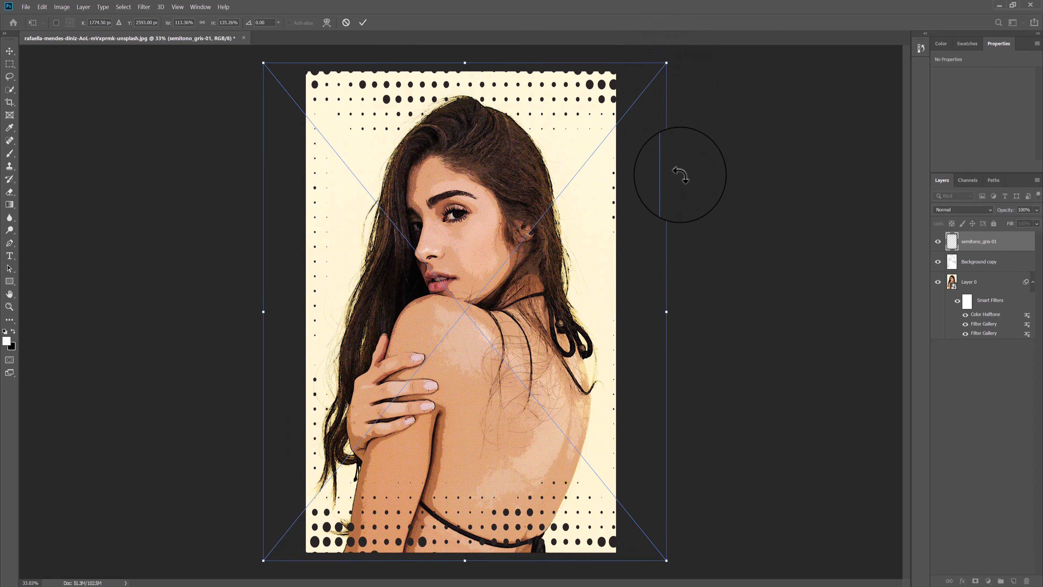
drag(672, 312, 656, 318)
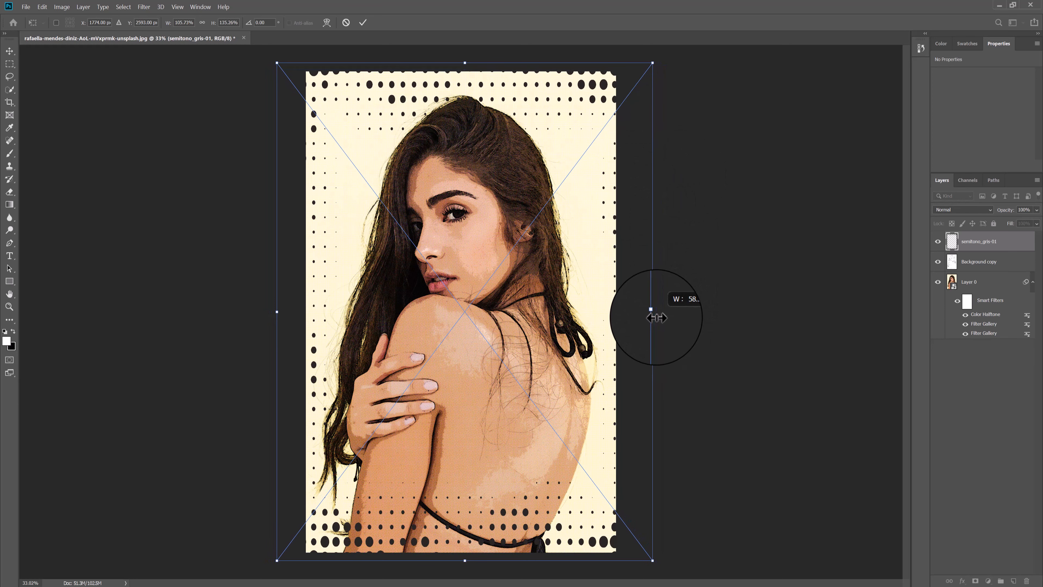
key(Return)
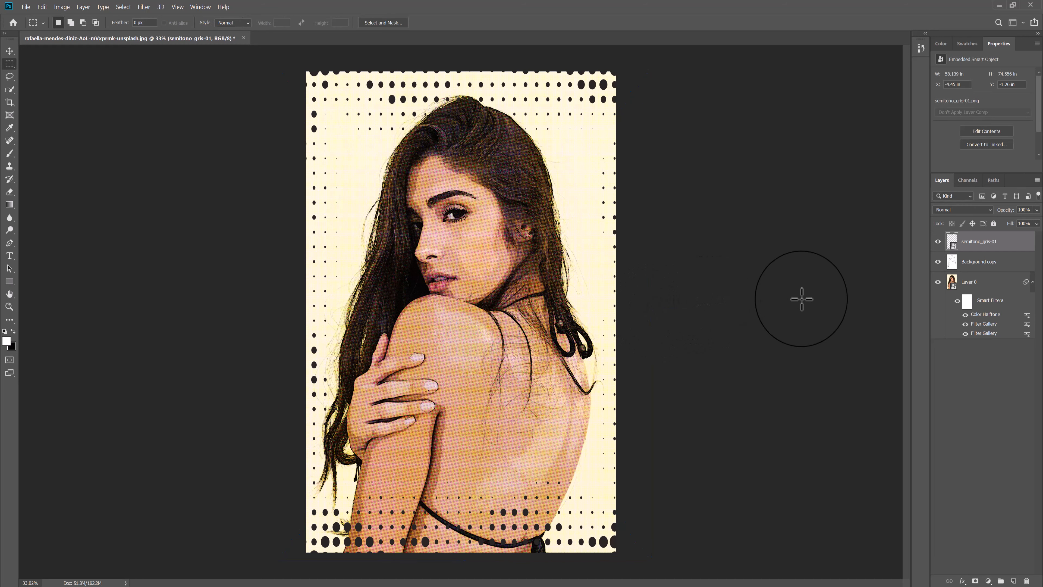
- Add a Color Overlay effect to the semitono_gris-01 layer in near-black 0c0c0c at 100% opacity
click(962, 580)
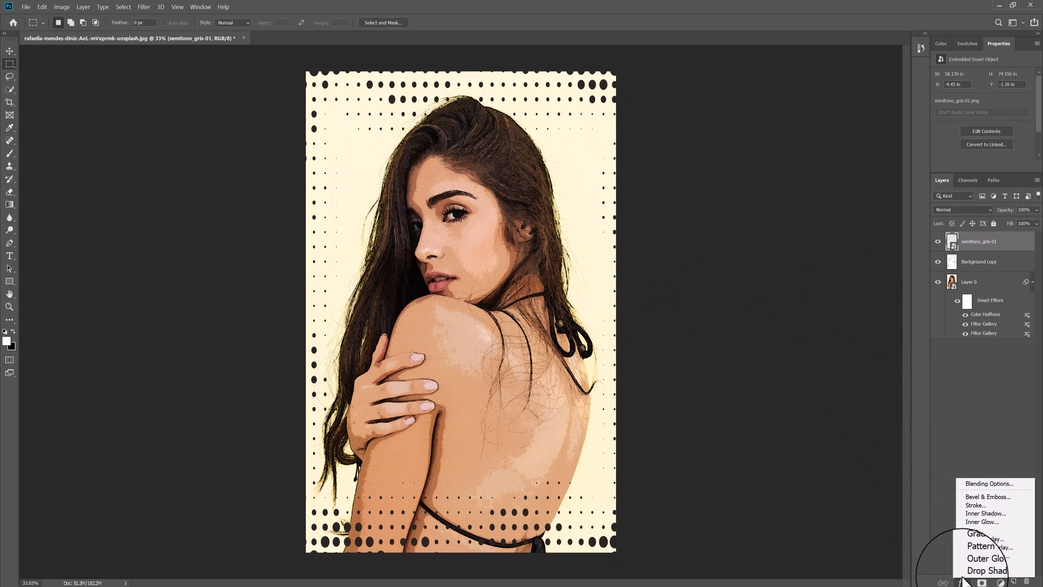
click(973, 542)
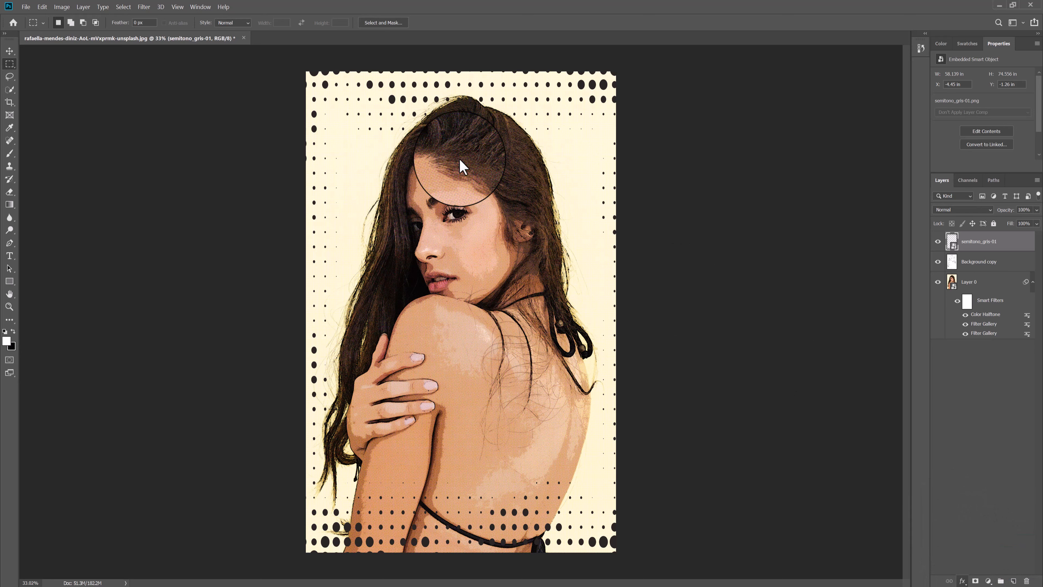
click(564, 145)
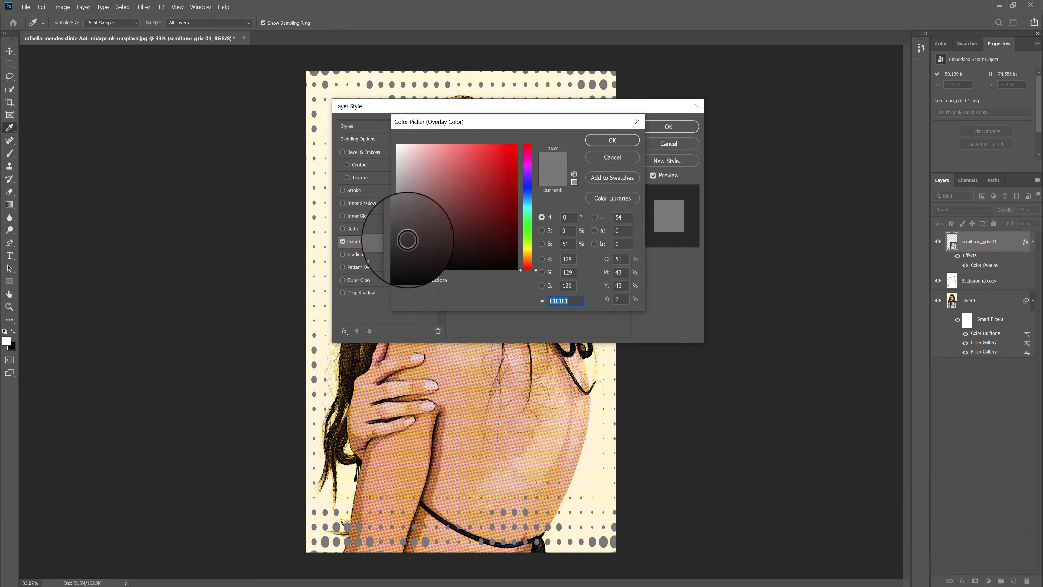
click(397, 263)
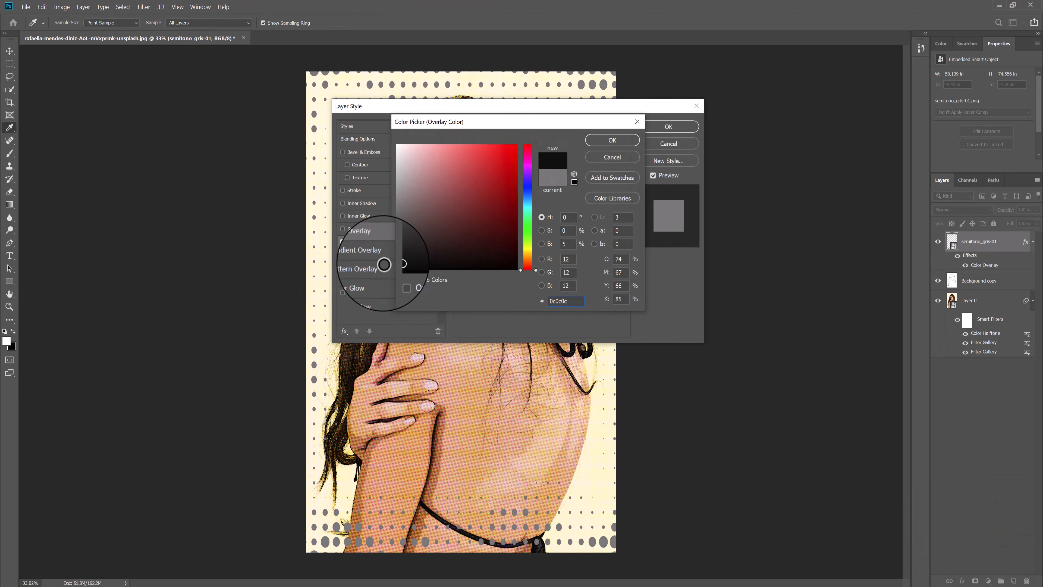
click(612, 140)
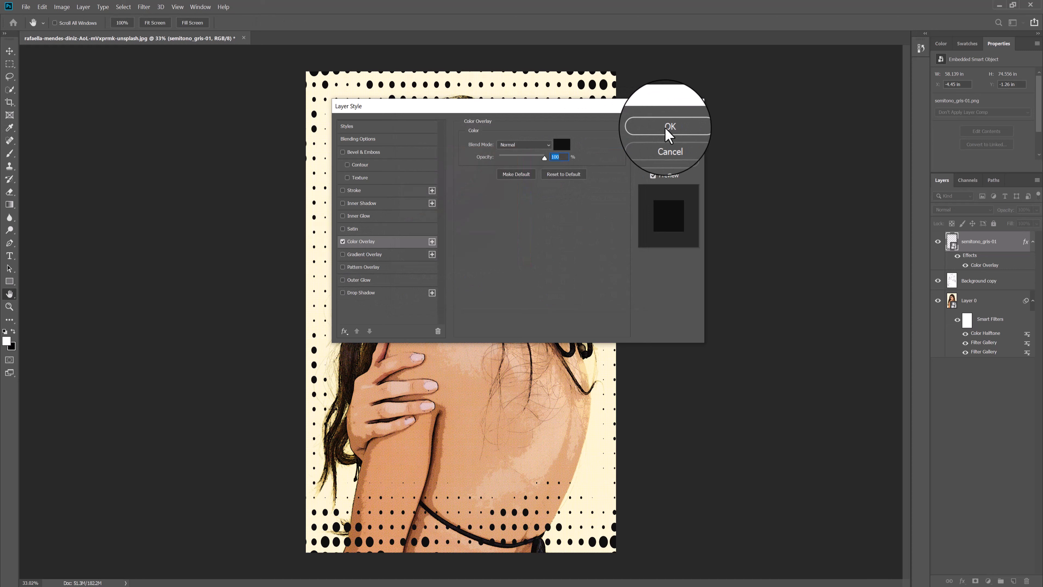
click(666, 128)
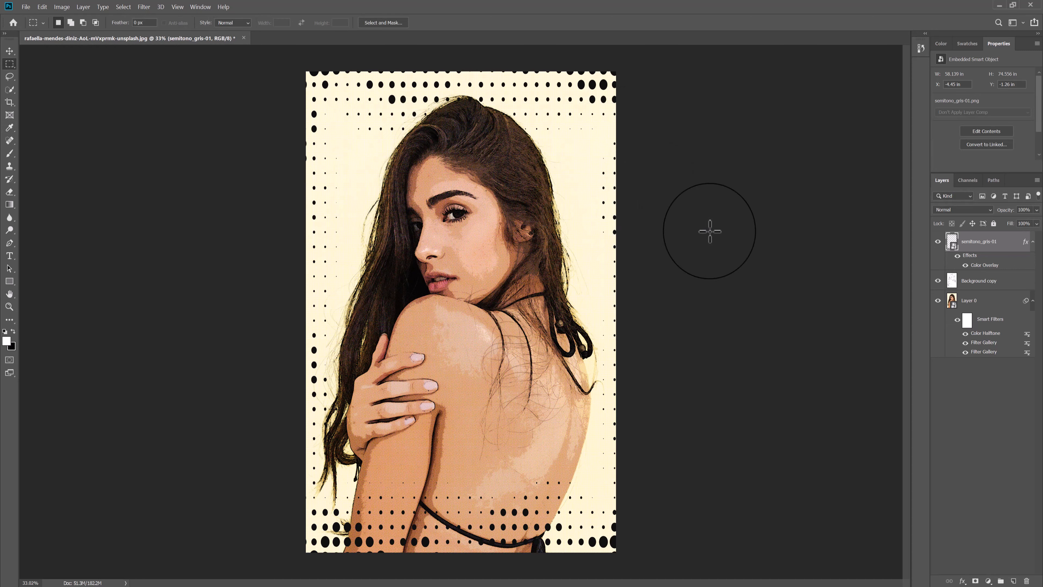
- Switch to the Custom Shape tool, enlarge its shape picker and append the All shape library to the current shapes
right_click(12, 285)
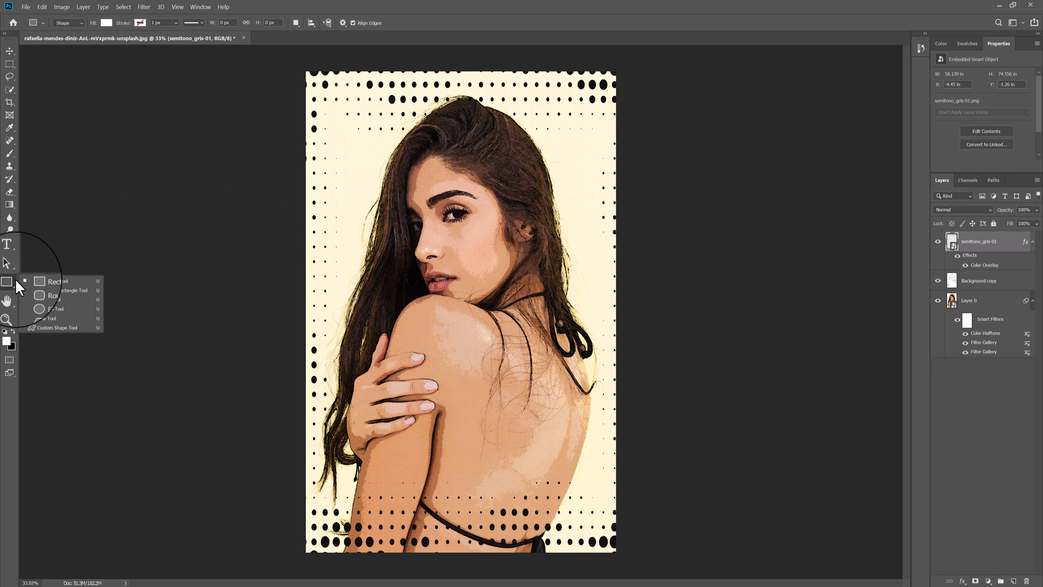
click(40, 328)
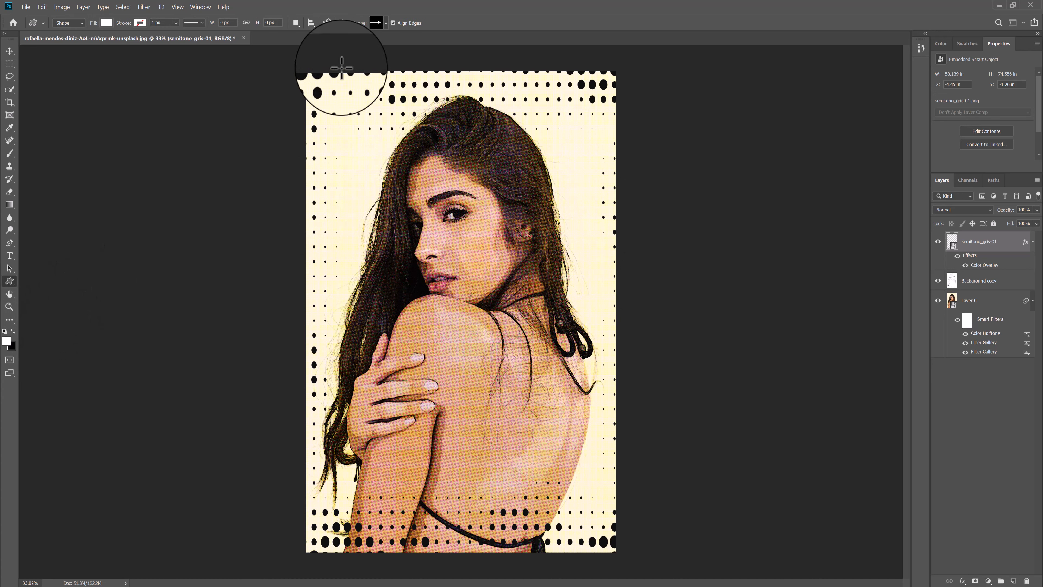
click(385, 23)
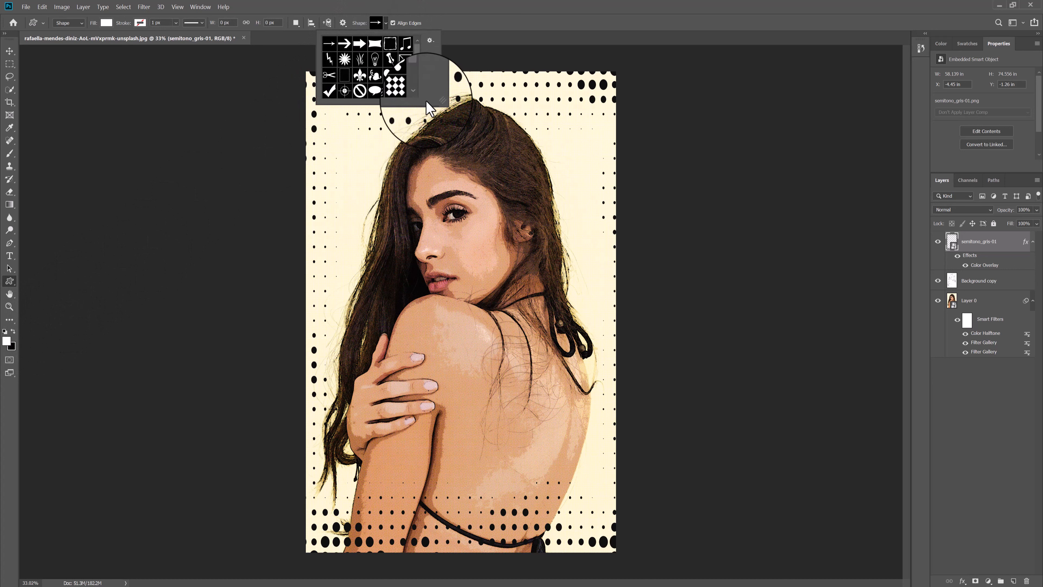
drag(438, 107, 480, 166)
click(473, 40)
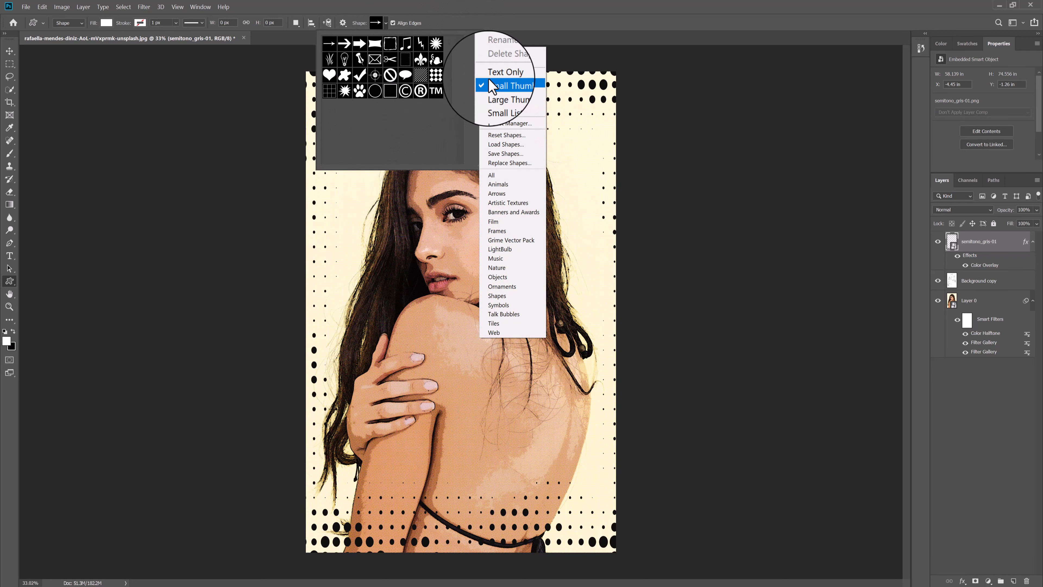
click(495, 175)
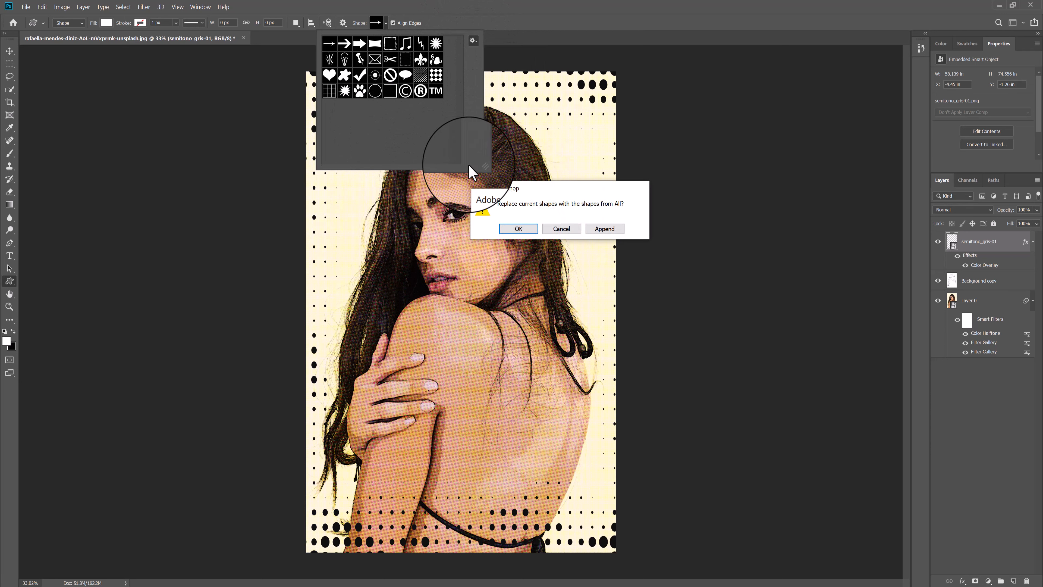
click(604, 228)
- Draw the jagged Talk 8 speech bubble in white, about 1383 by 968 px, over the woman's face
scroll(409, 118, down, 5)
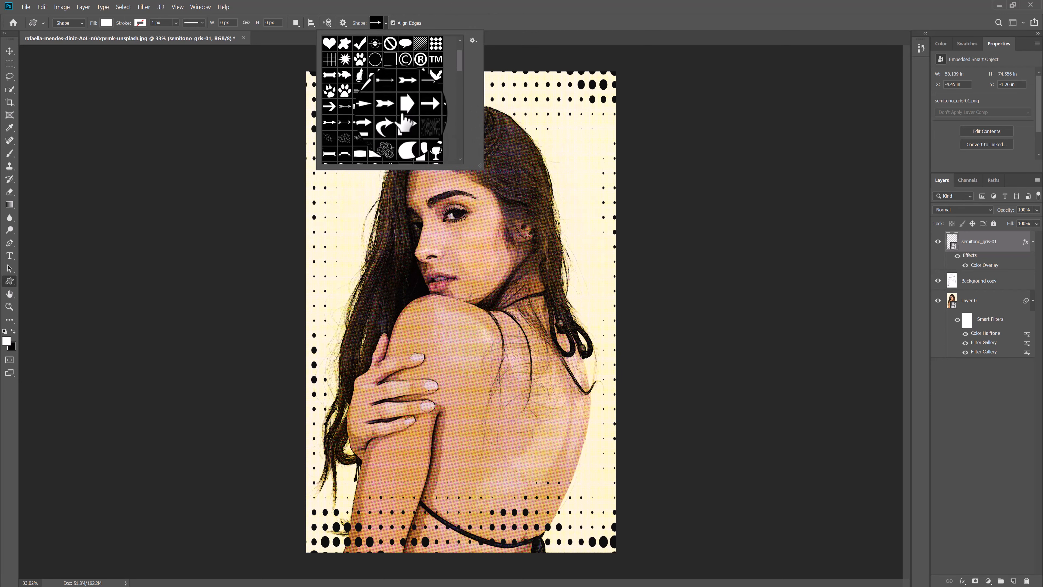
scroll(408, 111, down, 8)
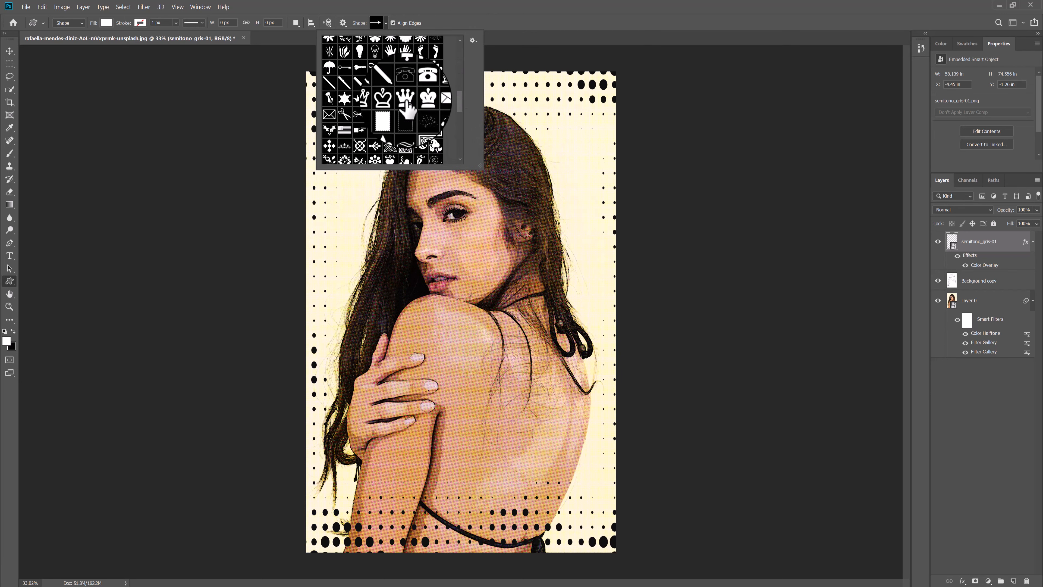
scroll(408, 107, down, 10)
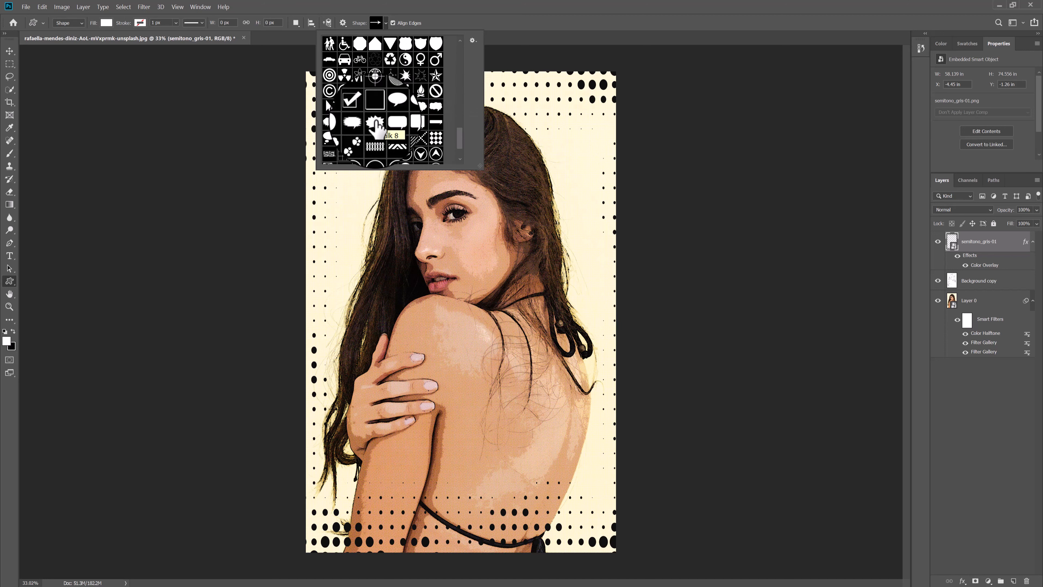
click(375, 122)
drag(437, 198, 564, 294)
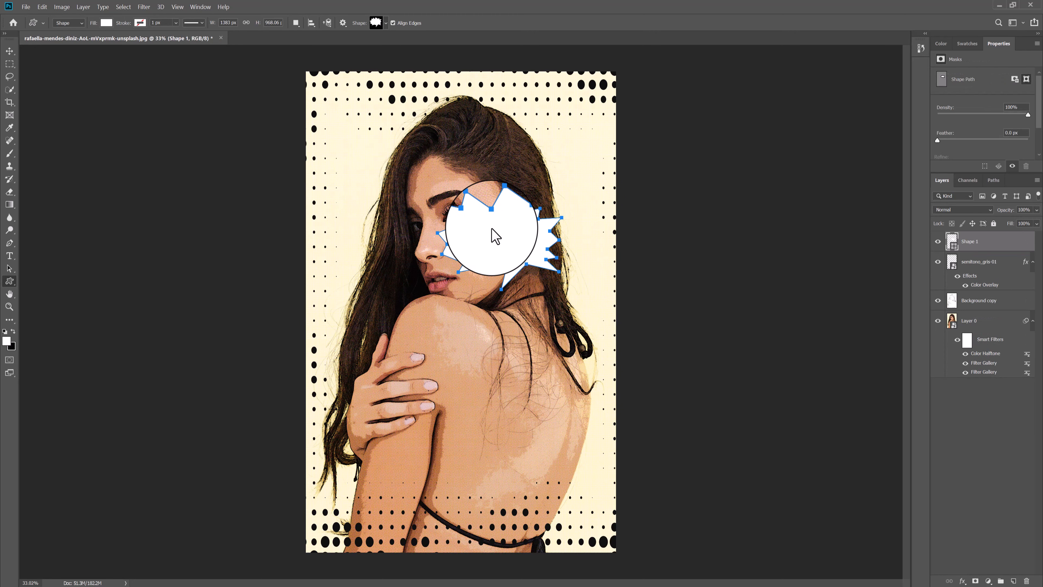
- Move the speech bubble down onto the woman's shoulder and flip it vertically so its tail points up
key(v)
drag(493, 238, 470, 354)
key(ctrl+t)
right_click(516, 435)
click(535, 558)
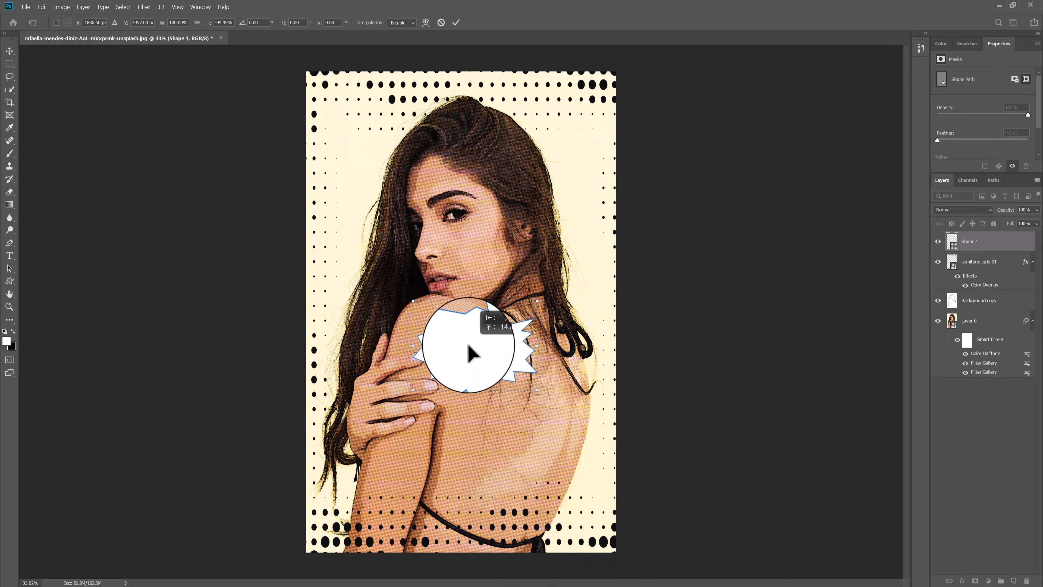
- Stretch the bubble's tail up toward the mouth for a height of about 1132 px, and nudge the bubble slightly upward
click(9, 270)
drag(10, 272, 39, 282)
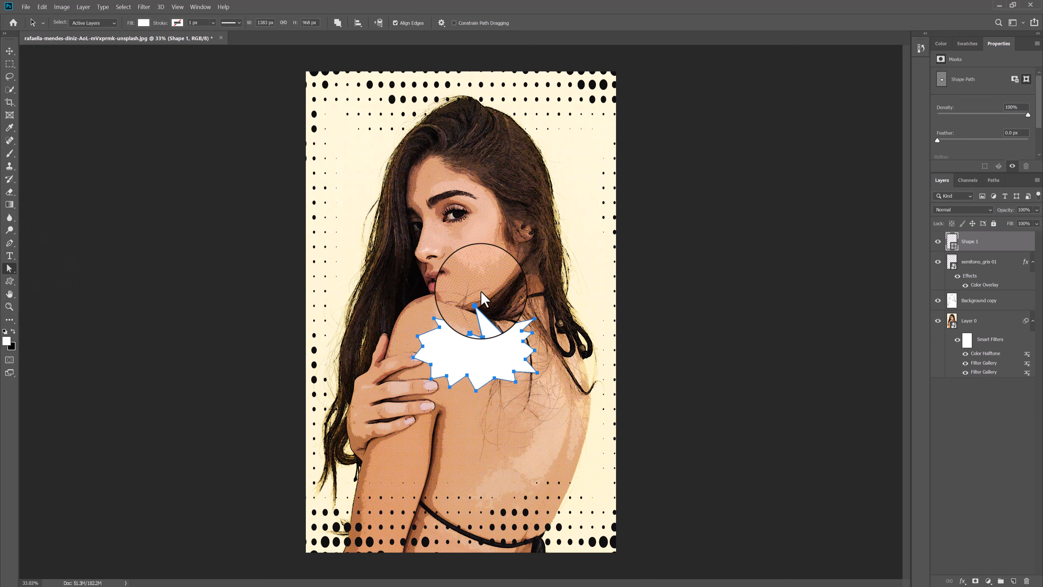
drag(477, 301, 464, 286)
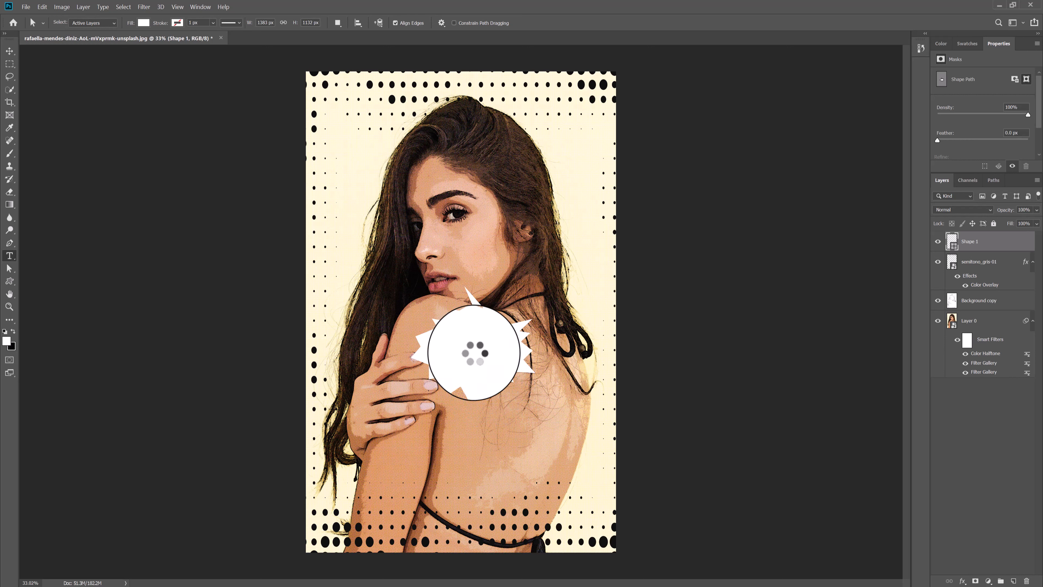
mouse_move(475, 354)
mouse_down()
mouse_move(485, 354)
mouse_move(477, 345)
mouse_up()
key(t)
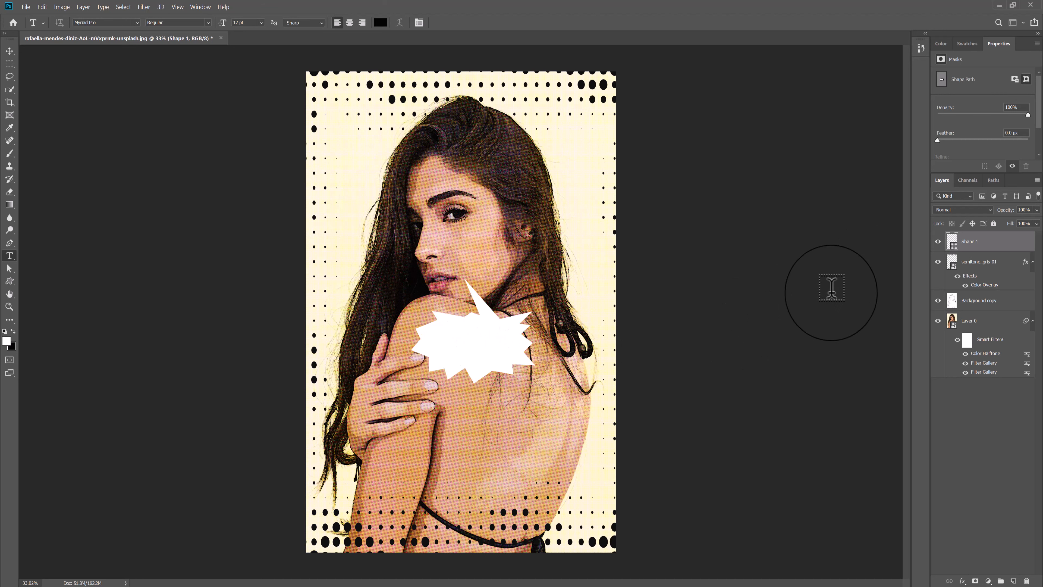
- Add a black Stroke effect positioned inside to the speech bubble and thicken it slightly
click(962, 581)
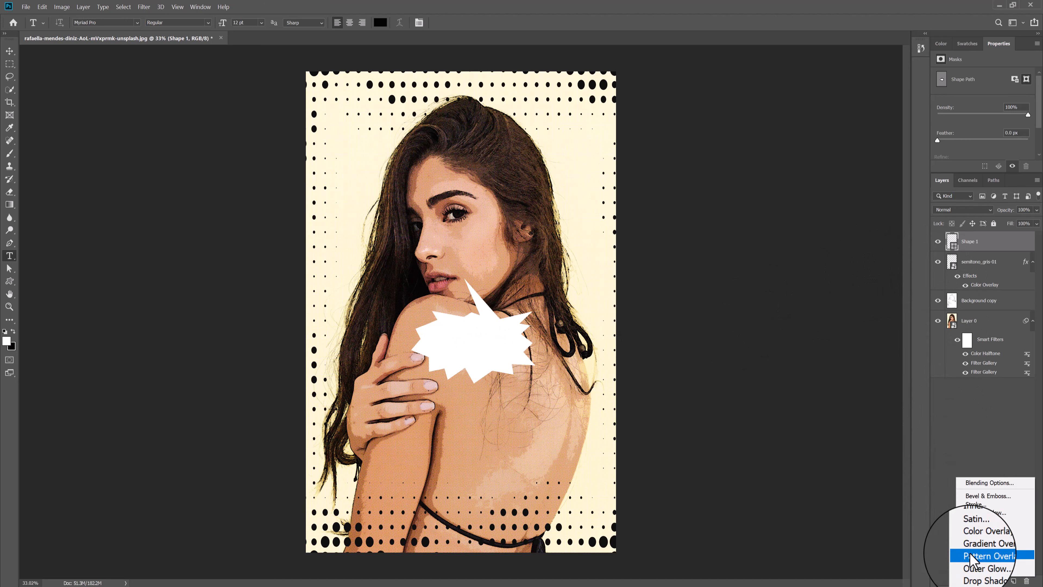
click(975, 505)
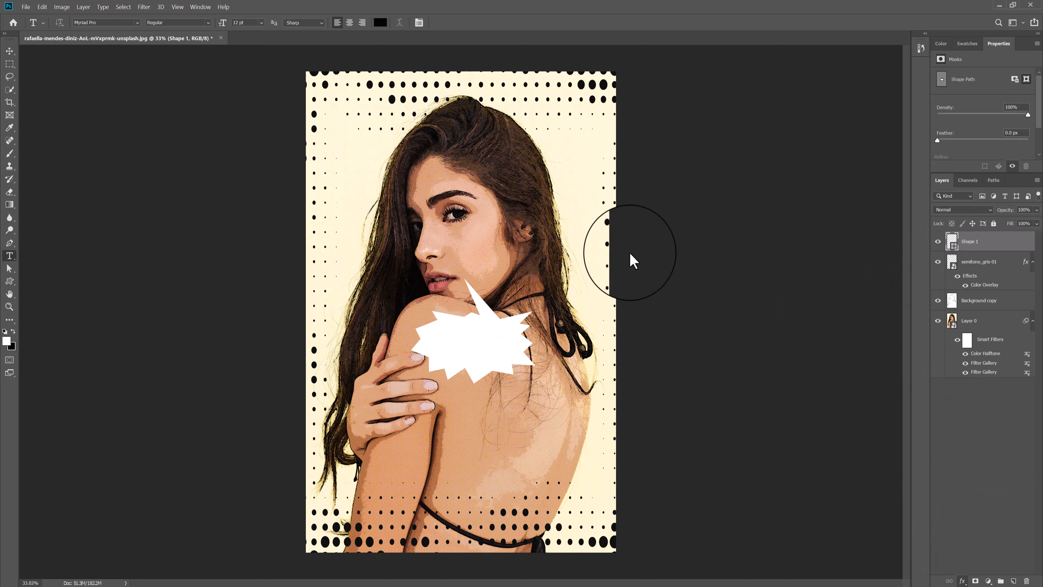
drag(499, 109, 491, 76)
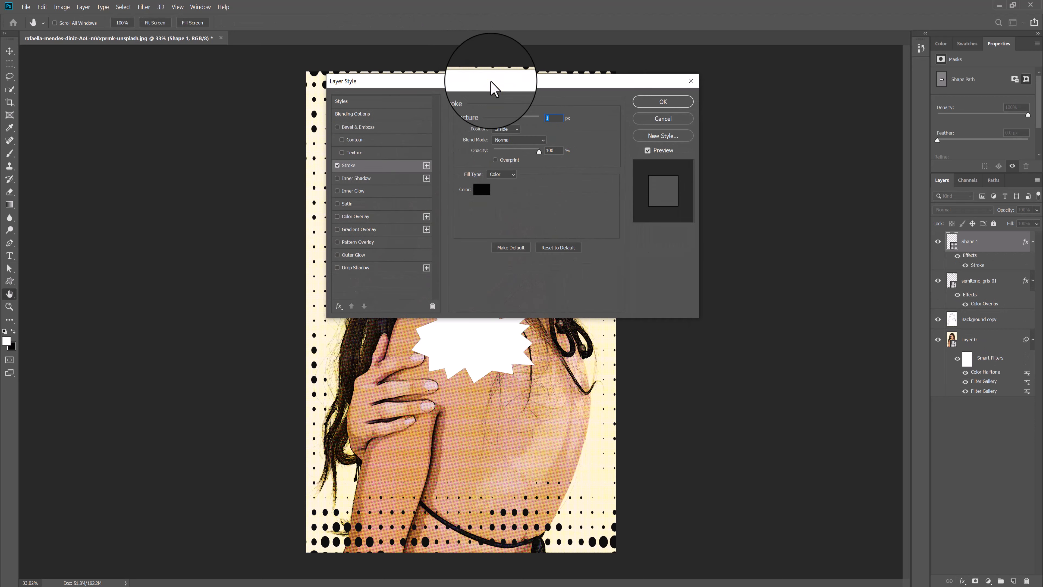
key(Up)
key(Up)
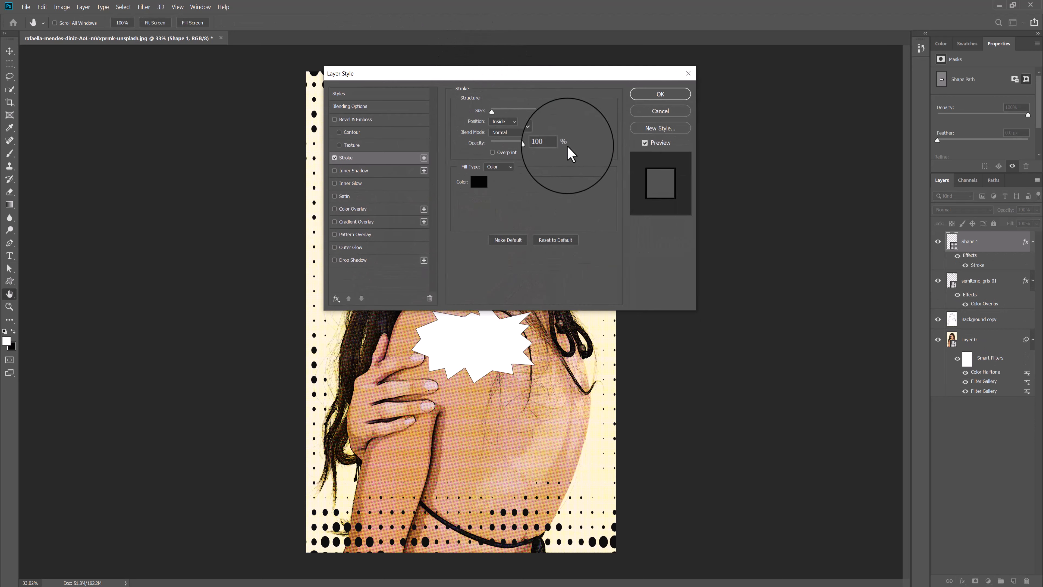
click(643, 96)
- Write "love!!" inside the speech bubble in the BadaBoom BB font at 120 pt
key(t)
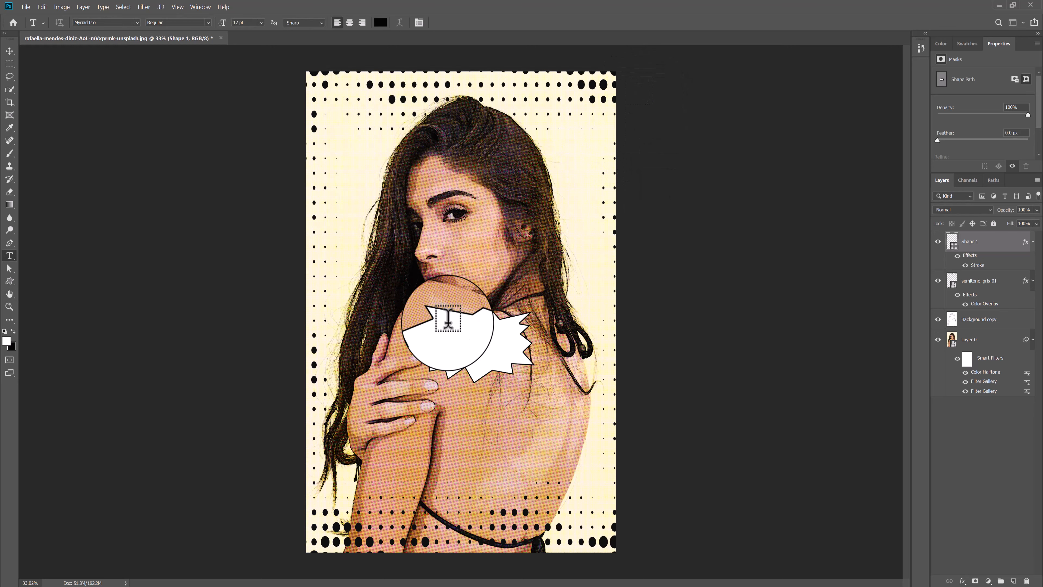
click(452, 348)
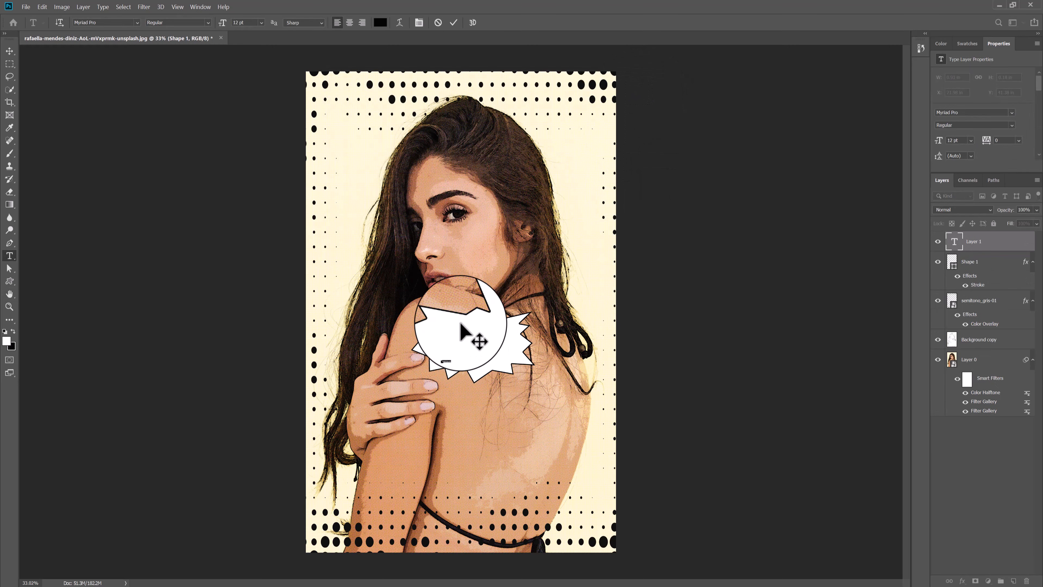
click(261, 26)
click(254, 148)
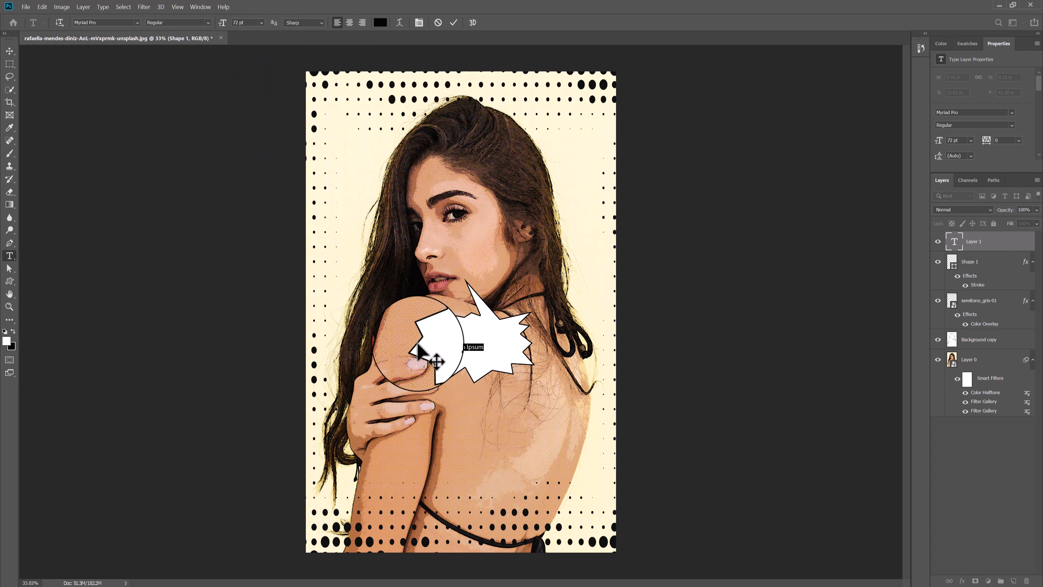
click(137, 23)
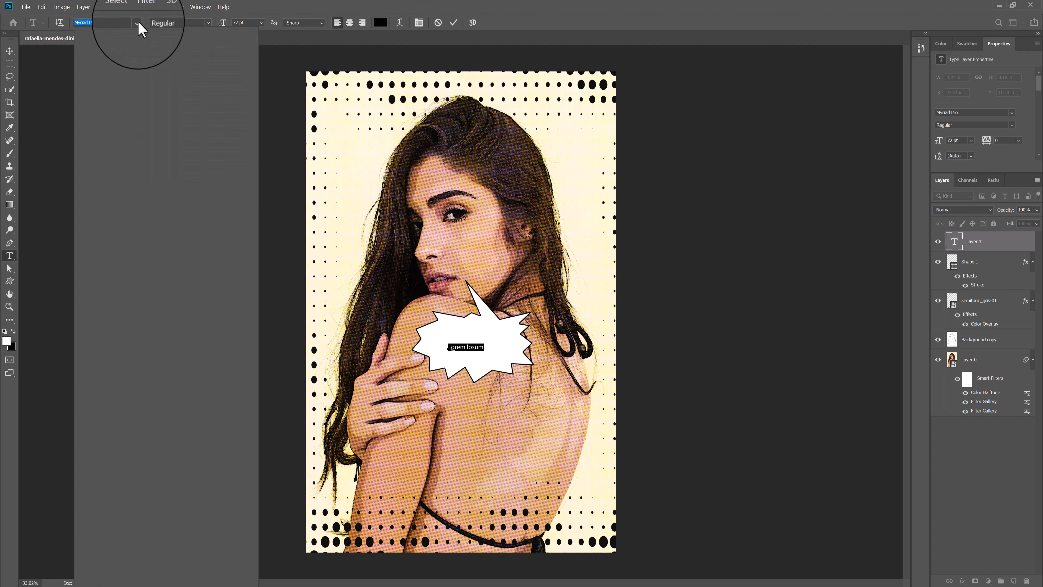
text(b)
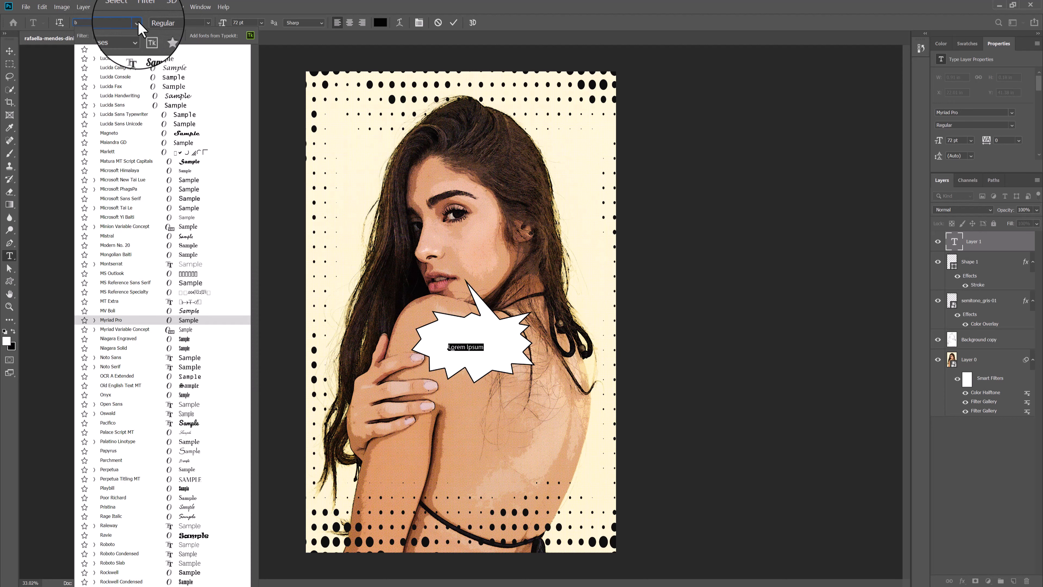
text(a)
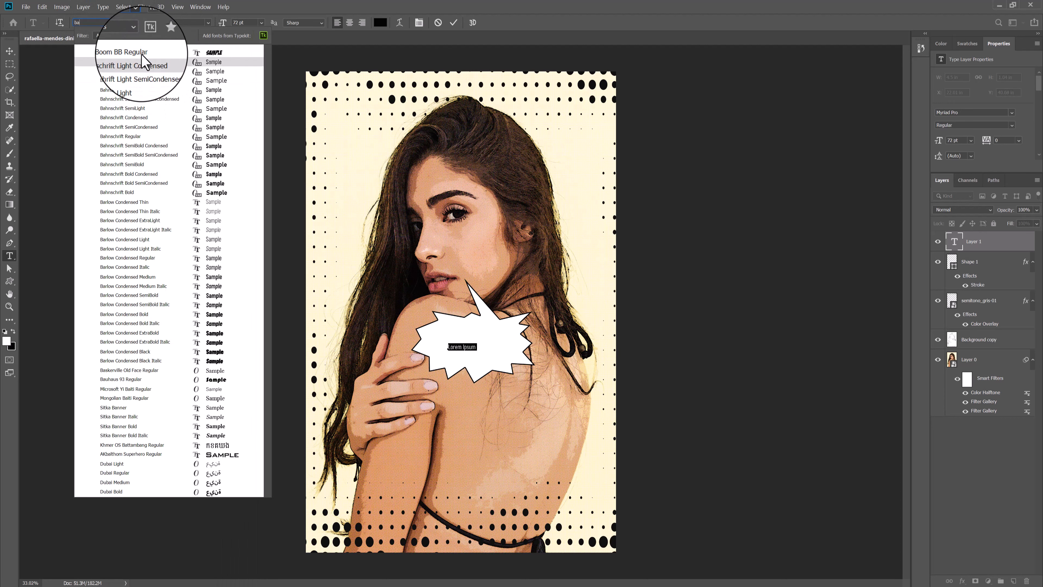
click(141, 54)
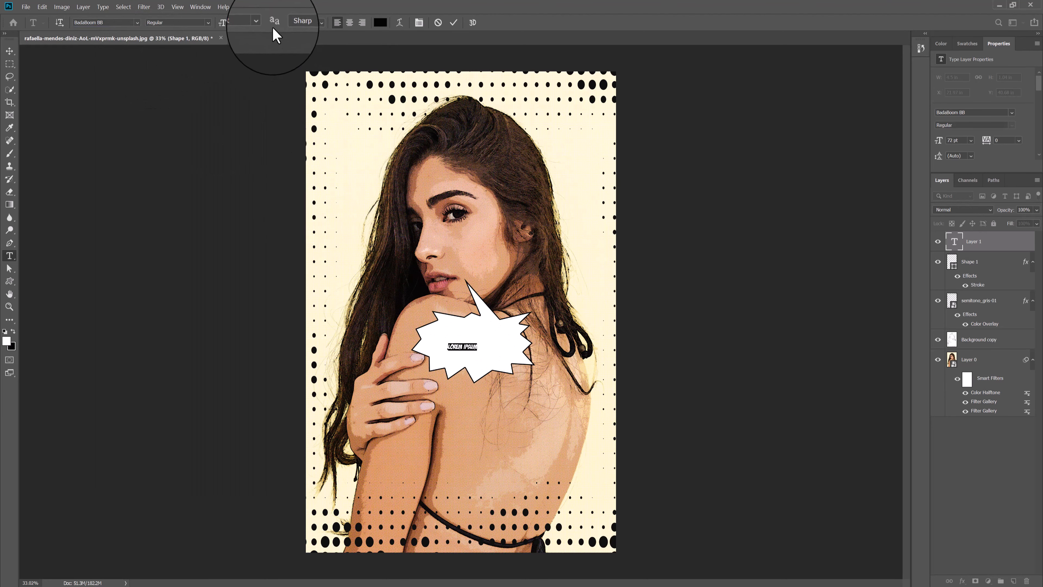
click(243, 24)
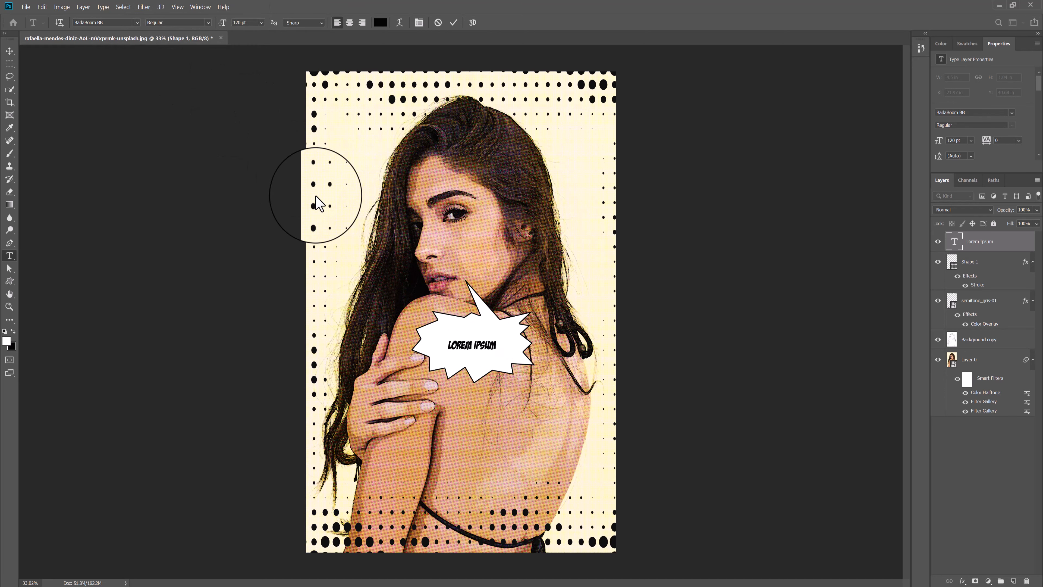
click(316, 196)
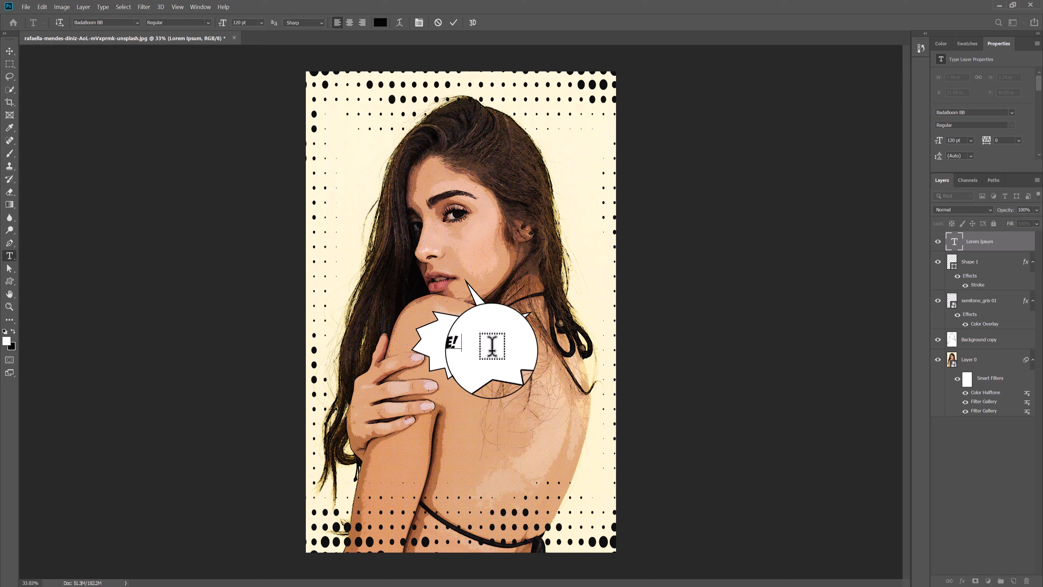
- Scale the "love!!" text to about 437.84% so it fills the speech bubble, and center it there
key(ctrl+t)
drag(474, 340, 536, 296)
drag(471, 344, 547, 311)
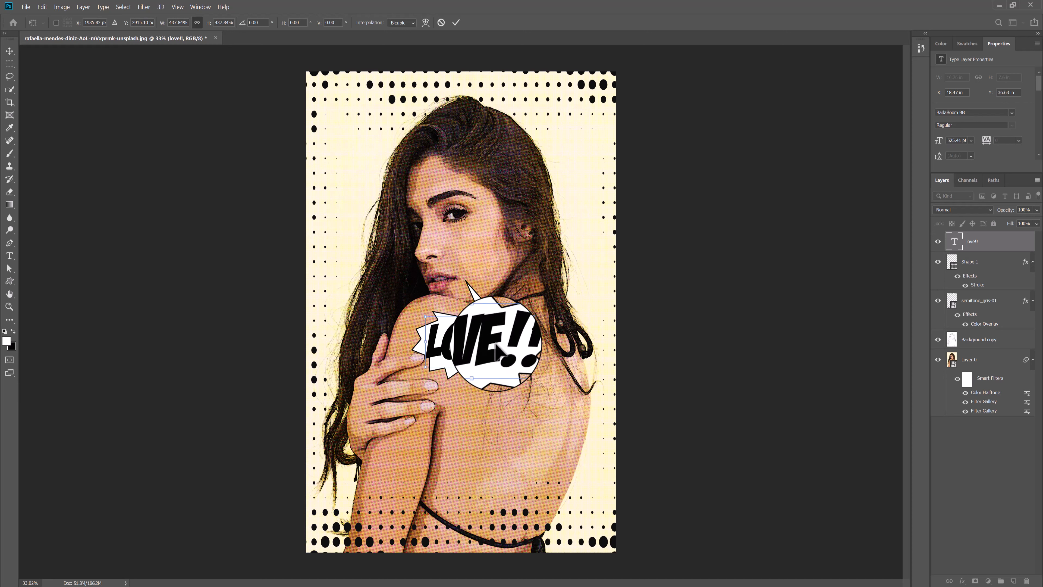
key(Return)
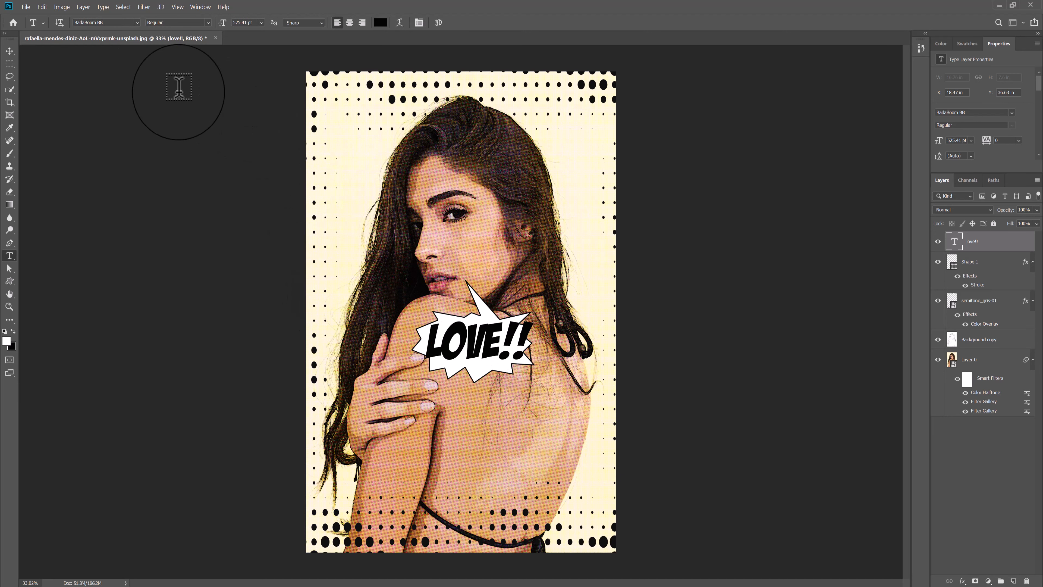
click(12, 52)
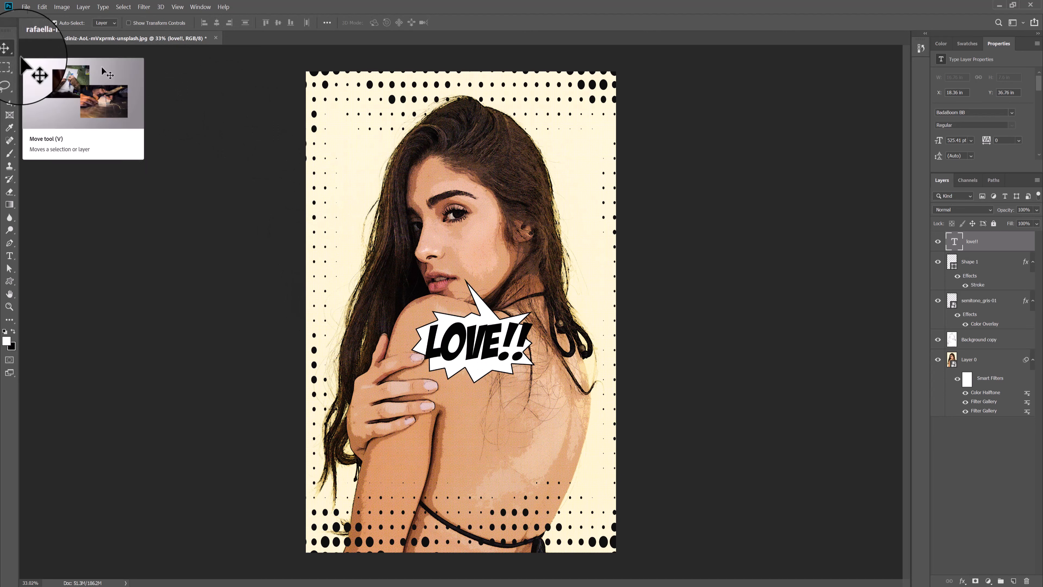
- Add a 10 px inside Stroke effect in white to the "love!!" text
click(964, 580)
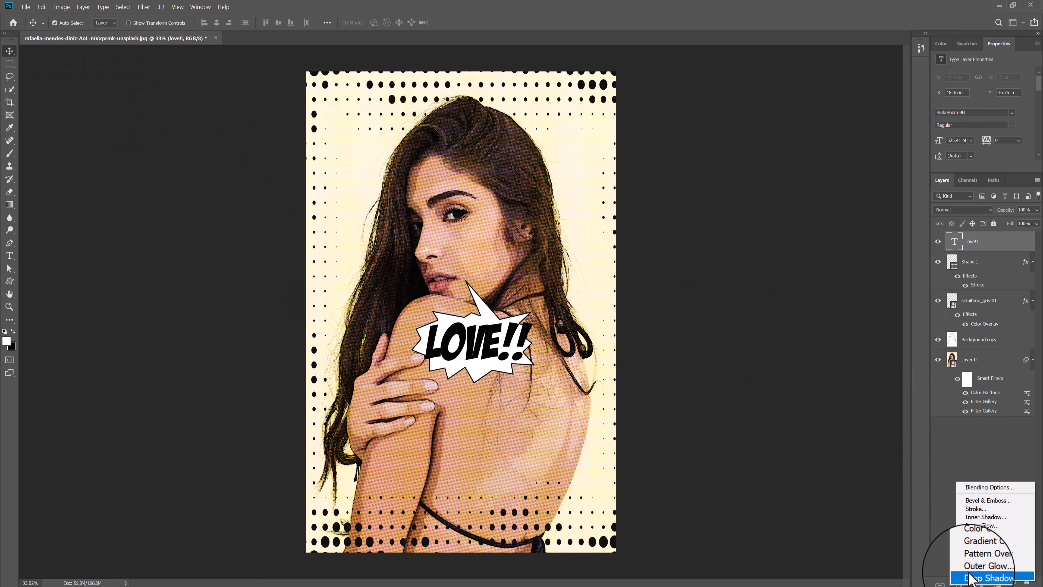
click(968, 507)
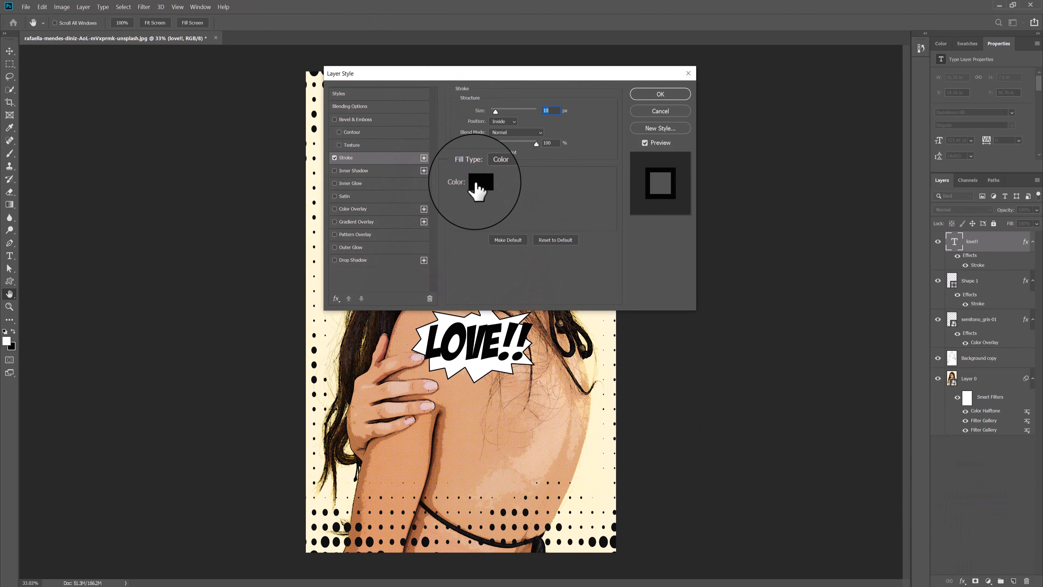
click(478, 183)
click(397, 145)
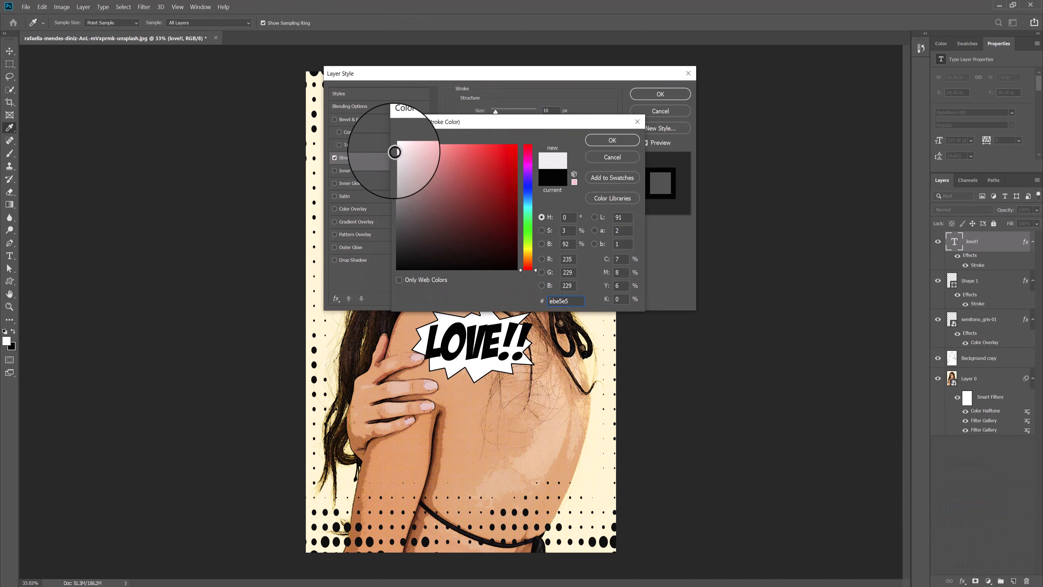
click(621, 137)
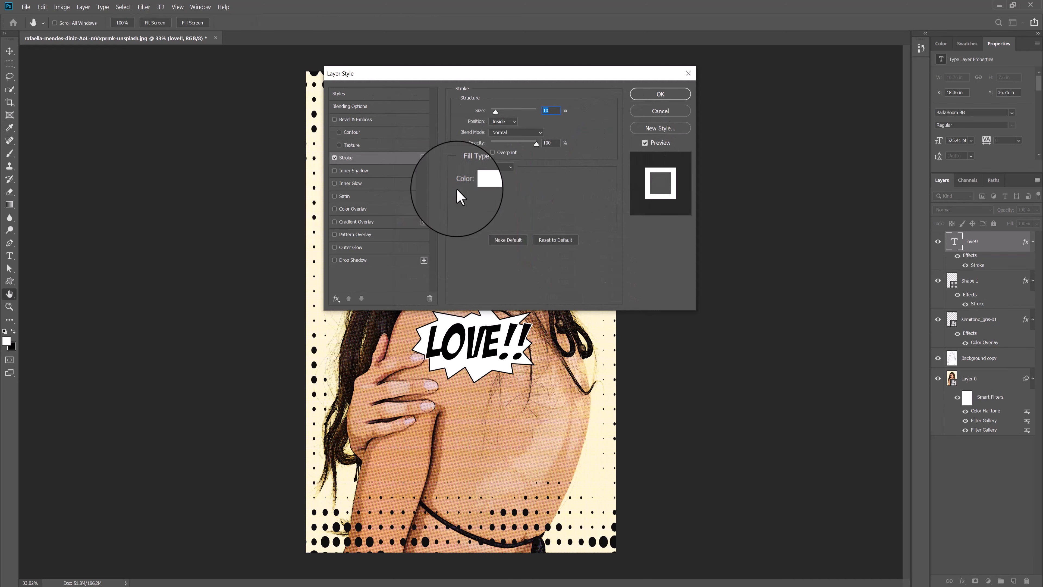
- Add a Multiply Drop Shadow to the "love!!" text at 35% opacity with a distance of 20 px and a slightly larger size
click(347, 259)
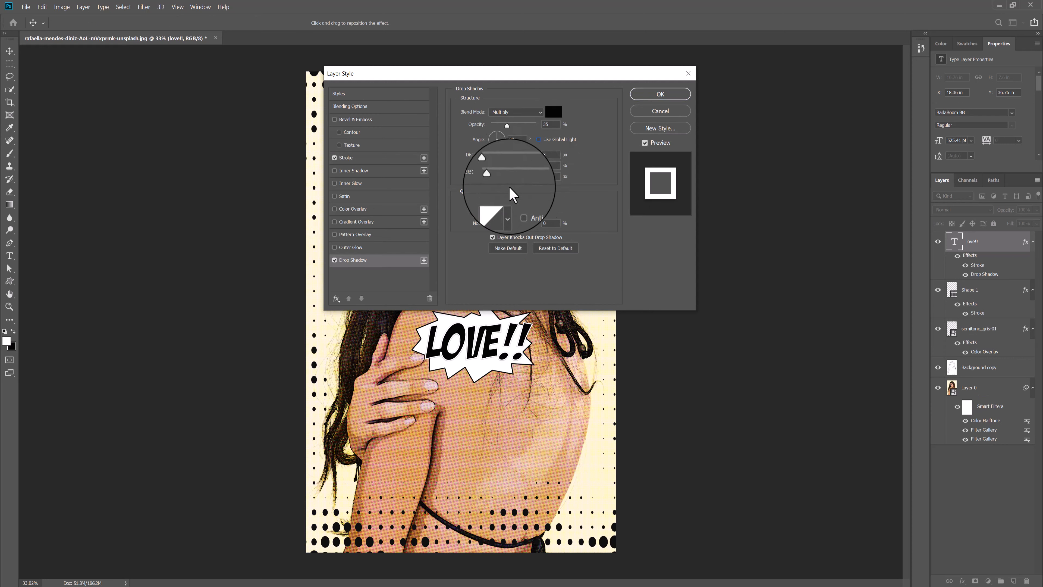
drag(494, 177, 499, 155)
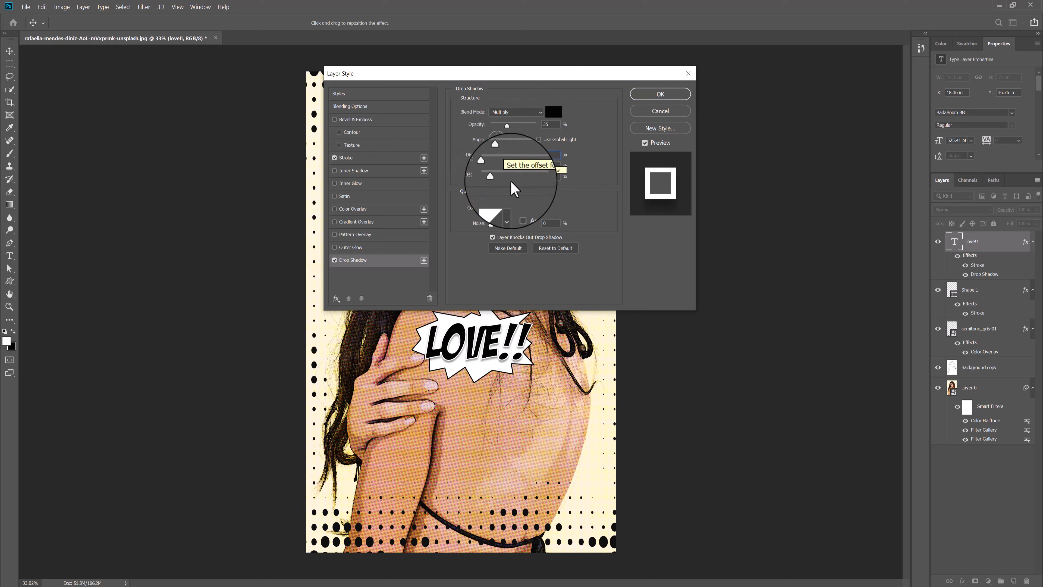
drag(496, 178, 498, 178)
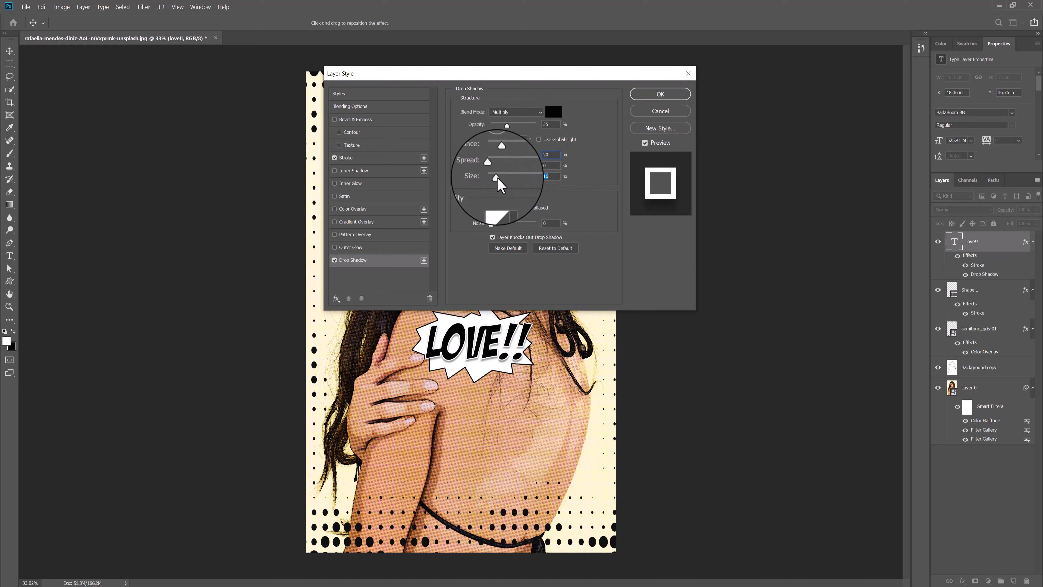
click(668, 94)
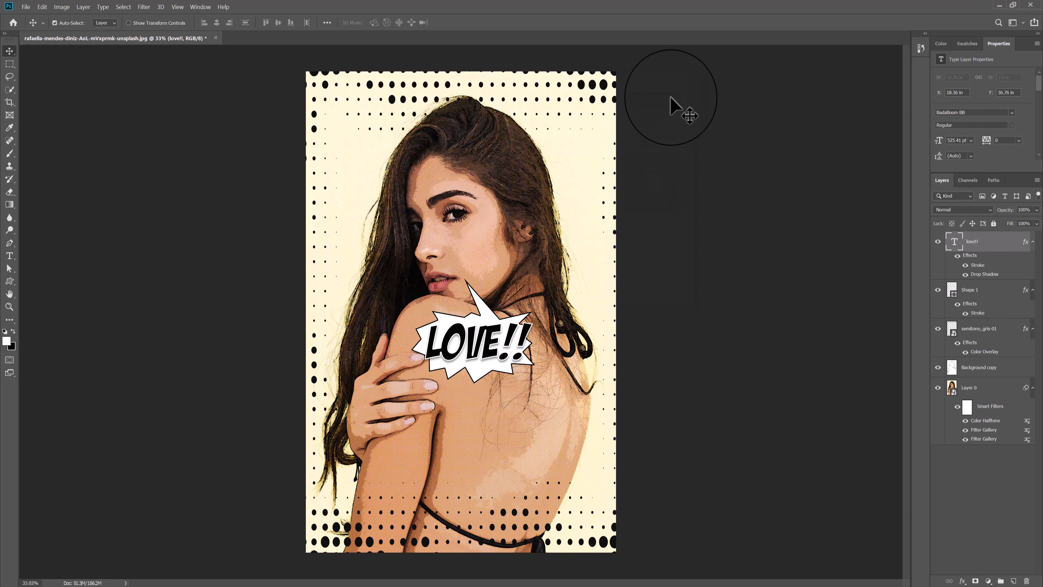
scroll(670, 98, up, 1)
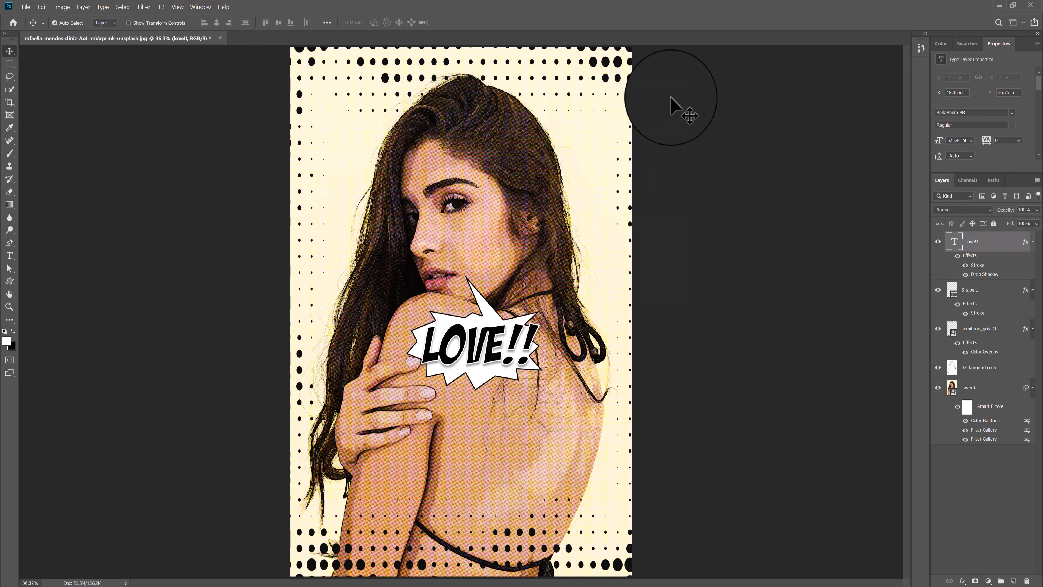